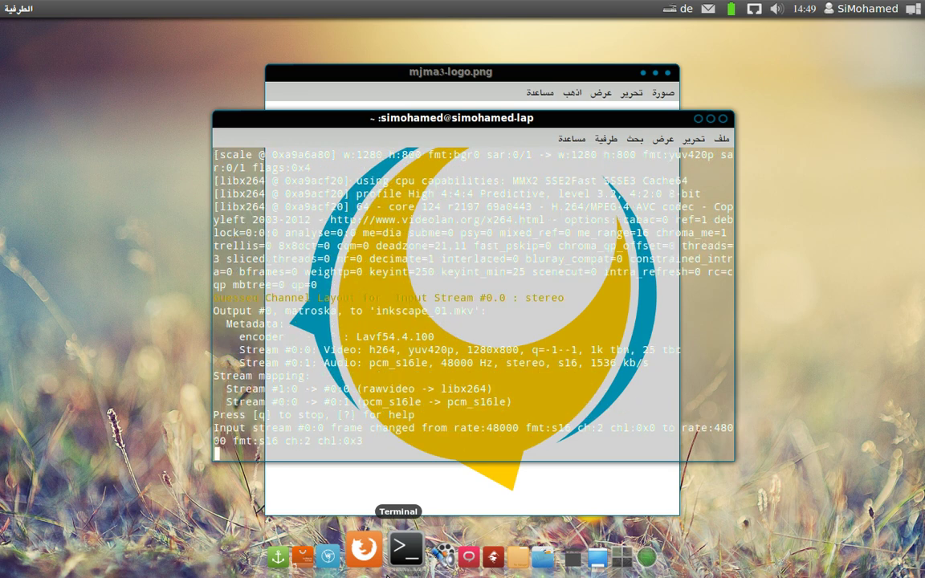
- Minimize the Terminal so the image viewer showing mjma3-logo.png is in front
{"action": "left_click", "coordinate": [708, 121]}
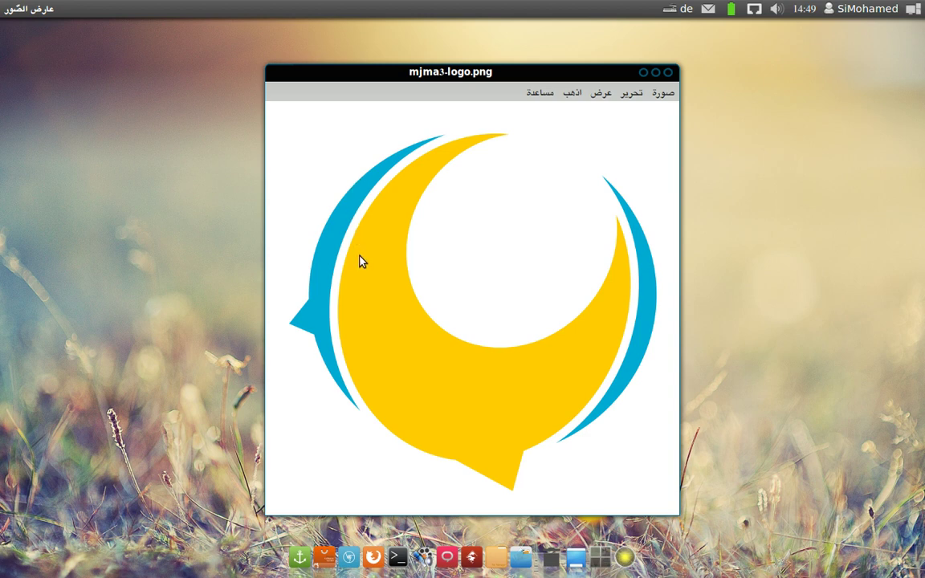
{"action": "left_click", "coordinate": [372, 556]}
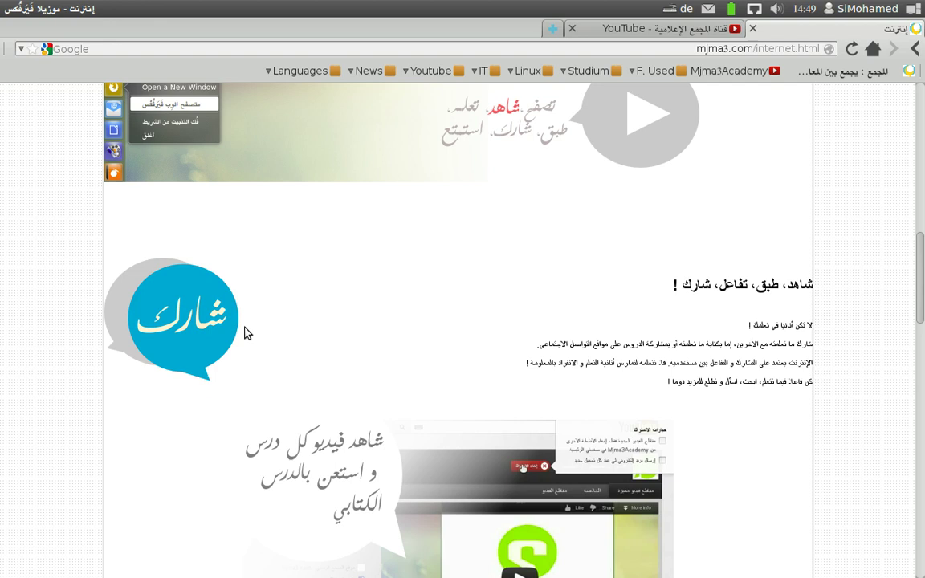
{"action": "scroll", "coordinate": [919, 257], "scroll_direction": "down", "scroll_amount": 5}
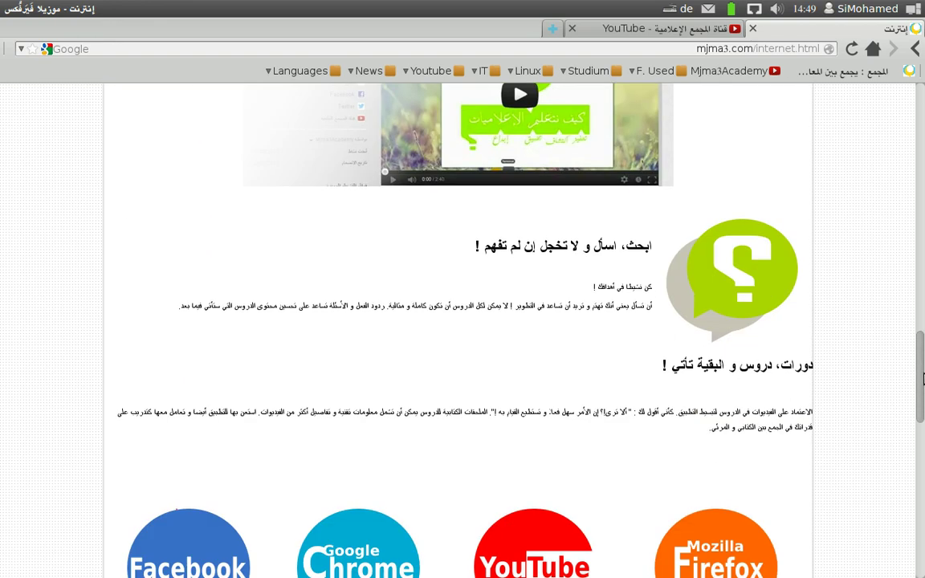
{"action": "mouse_move", "coordinate": [347, 549]}
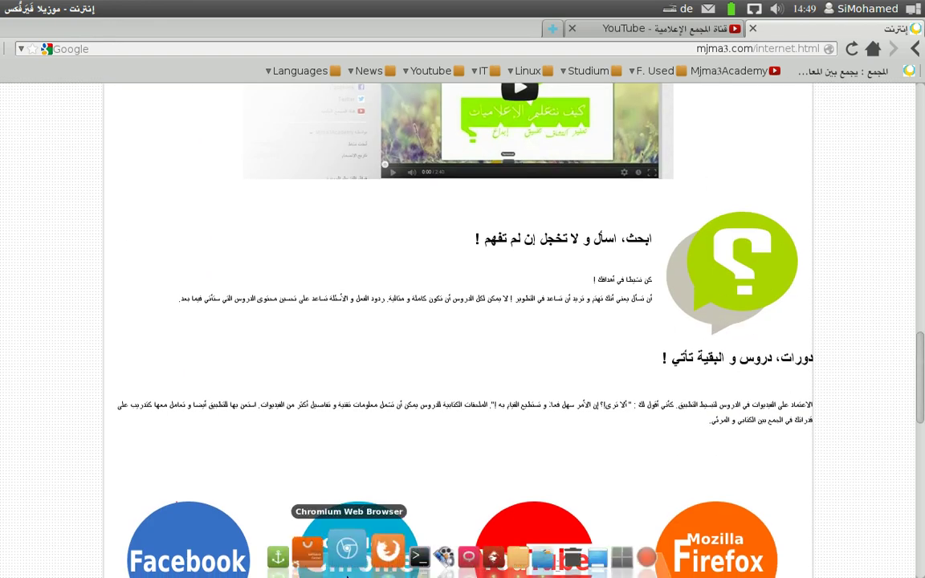
{"action": "left_click", "coordinate": [374, 552]}
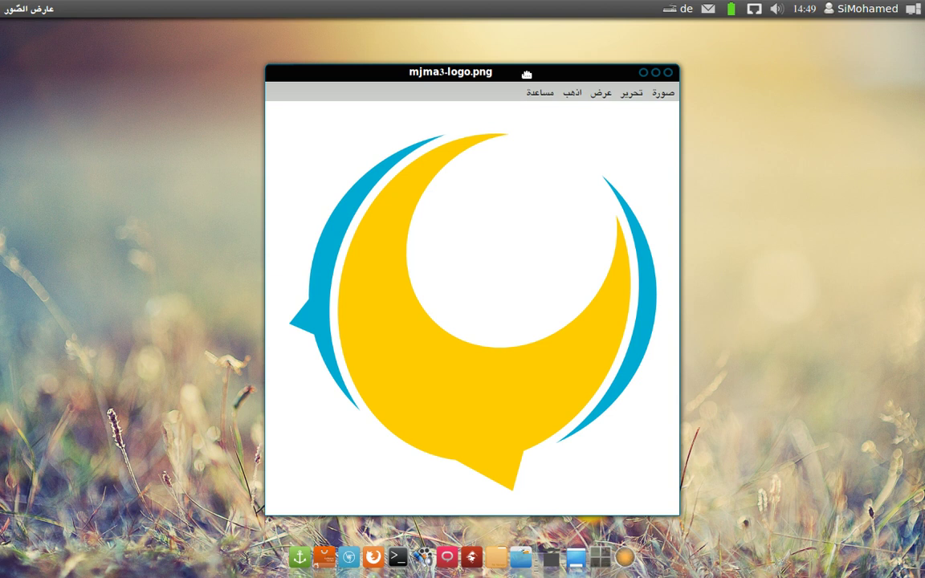
- Close the mjma3-logo.png viewer and launch Inkscape with a blank new document
{"action": "left_click_drag", "start_coordinate": [553, 75], "coordinate": [555, 74]}
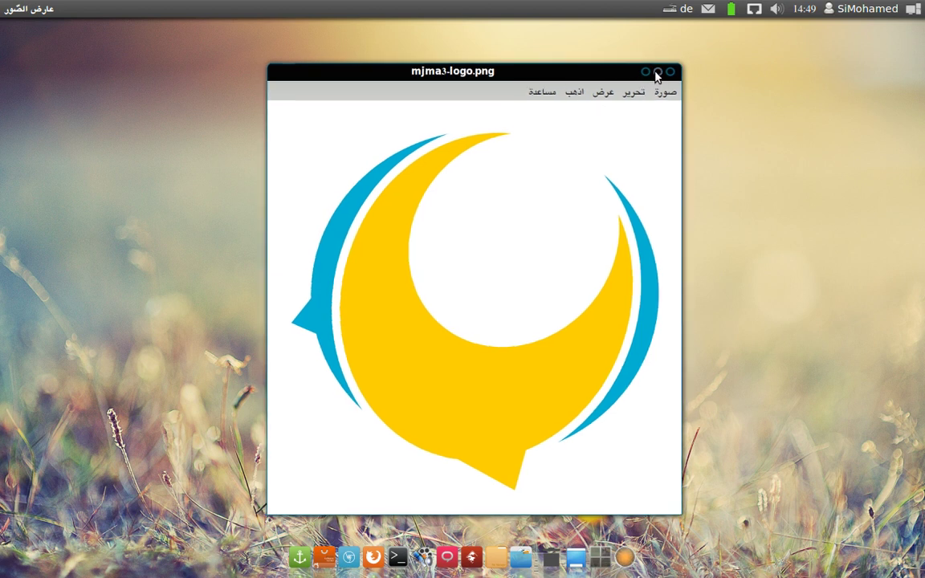
{"action": "left_click", "coordinate": [657, 75]}
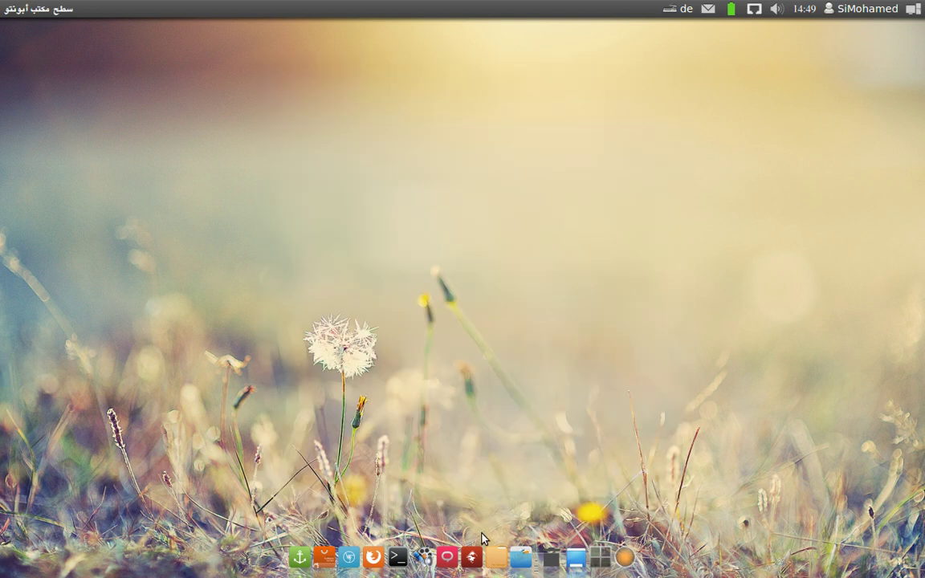
{"action": "left_click", "coordinate": [472, 554]}
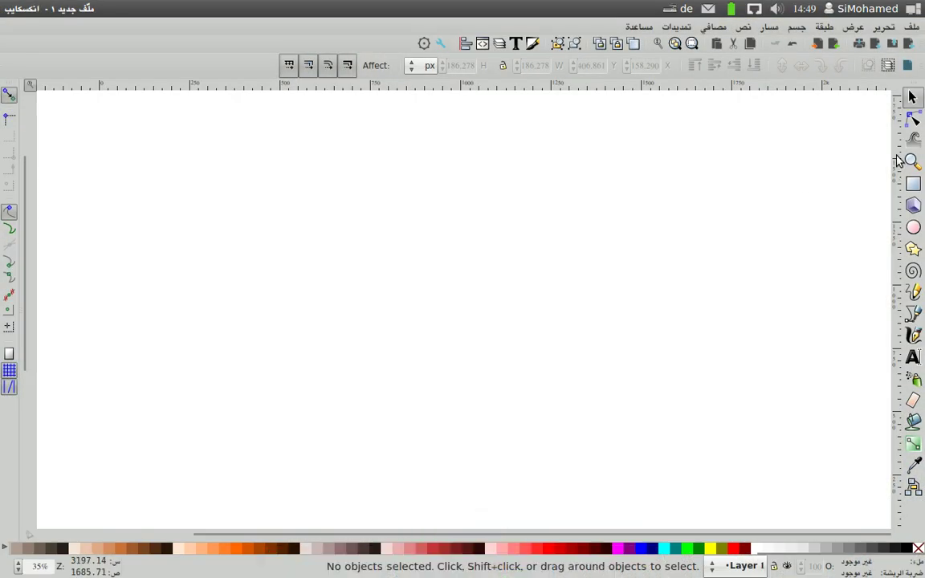
- Draw a grey, black-outlined circle about 1000 px across right of page centre, discarding a trial oval
{"action": "left_click", "coordinate": [913, 228]}
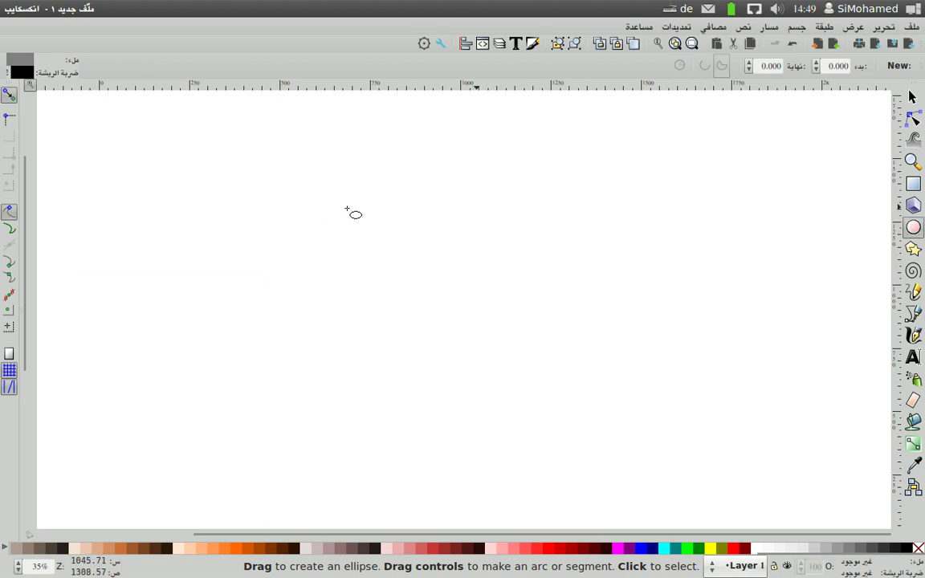
{"action": "left_click_drag", "start_coordinate": [341, 203], "coordinate": [232, 377]}
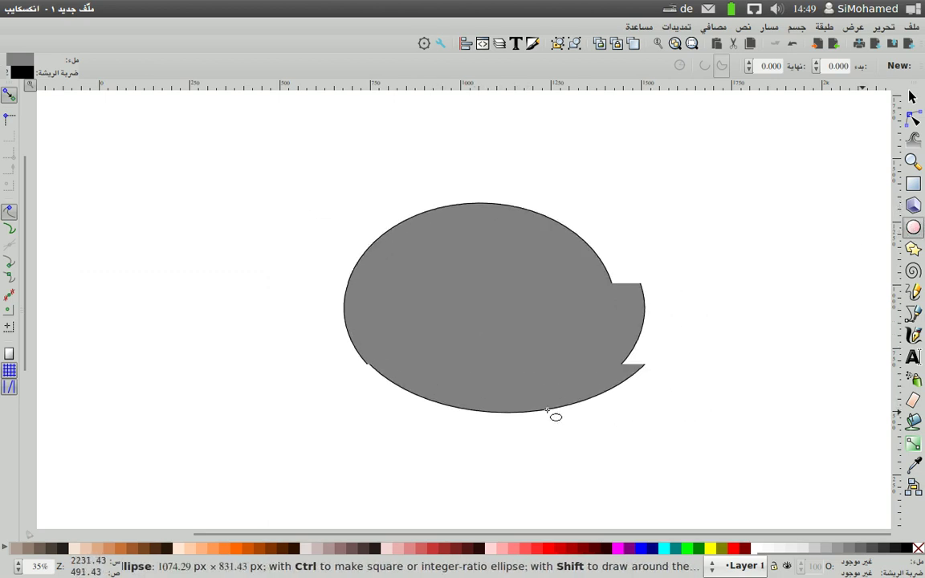
{"action": "mouse_move", "coordinate": [232, 377]}
{"action": "left_mouse_down"}
{"action": "mouse_move", "coordinate": [622, 418]}
{"action": "mouse_move", "coordinate": [768, 302]}
{"action": "mouse_move", "coordinate": [649, 423]}
{"action": "mouse_move", "coordinate": [753, 343]}
{"action": "mouse_move", "coordinate": [734, 351]}
{"action": "mouse_move", "coordinate": [702, 453]}
{"action": "left_mouse_up"}
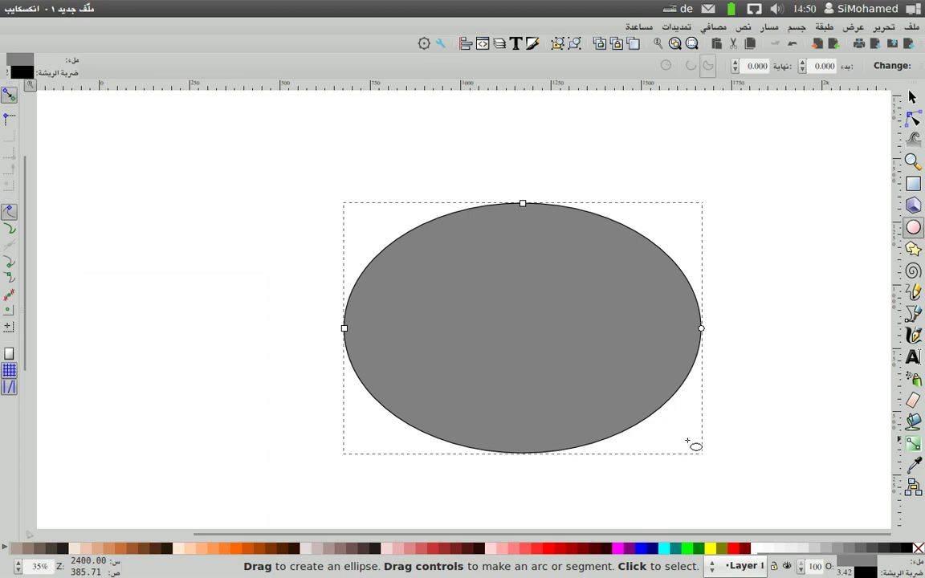
{"action": "key", "text": "ctrl+z"}
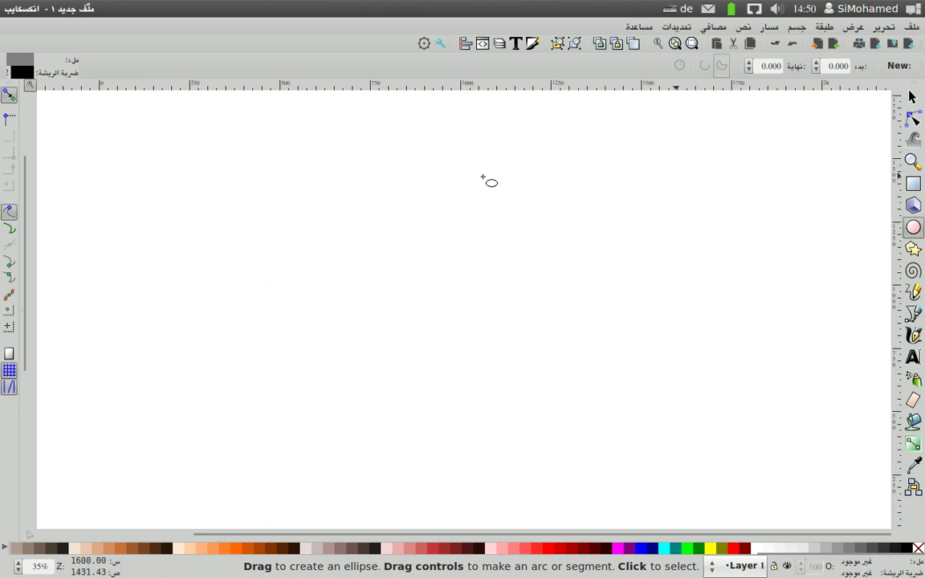
{"action": "mouse_move", "coordinate": [450, 189]}
{"action": "left_mouse_down"}
{"action": "mouse_move", "coordinate": [489, 321]}
{"action": "mouse_move", "coordinate": [599, 375]}
{"action": "mouse_move", "coordinate": [682, 394]}
{"action": "mouse_move", "coordinate": [777, 462]}
{"action": "mouse_move", "coordinate": [589, 387]}
{"action": "mouse_move", "coordinate": [758, 442]}
{"action": "mouse_move", "coordinate": [788, 475]}
{"action": "left_mouse_up"}
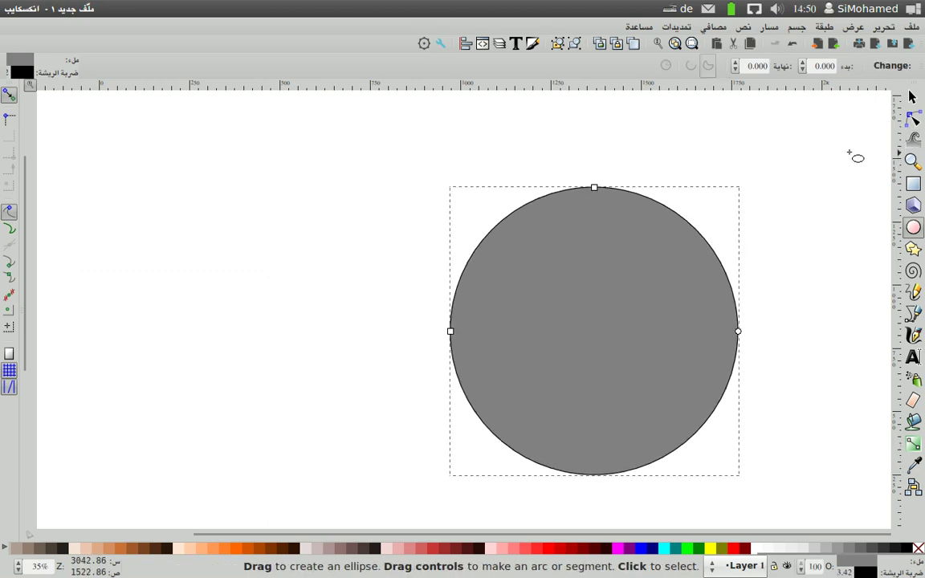
- Move the circle up-left toward the page centre, undoing trial stretches so it stays perfectly round
{"action": "left_click", "coordinate": [912, 96]}
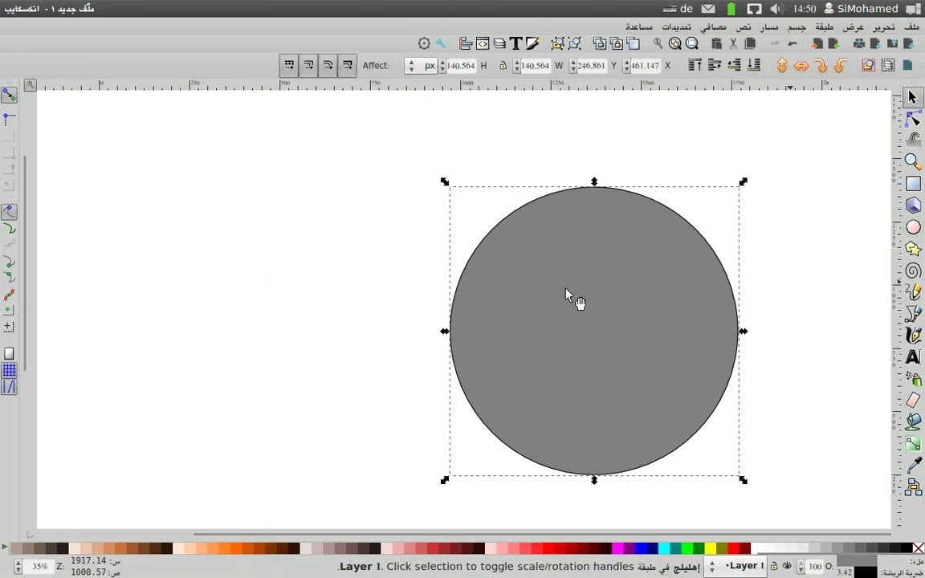
{"action": "mouse_move", "coordinate": [592, 321]}
{"action": "left_mouse_down"}
{"action": "mouse_move", "coordinate": [355, 284]}
{"action": "mouse_move", "coordinate": [571, 296]}
{"action": "mouse_move", "coordinate": [471, 310]}
{"action": "mouse_move", "coordinate": [364, 281]}
{"action": "mouse_move", "coordinate": [601, 283]}
{"action": "mouse_move", "coordinate": [484, 277]}
{"action": "left_mouse_up"}
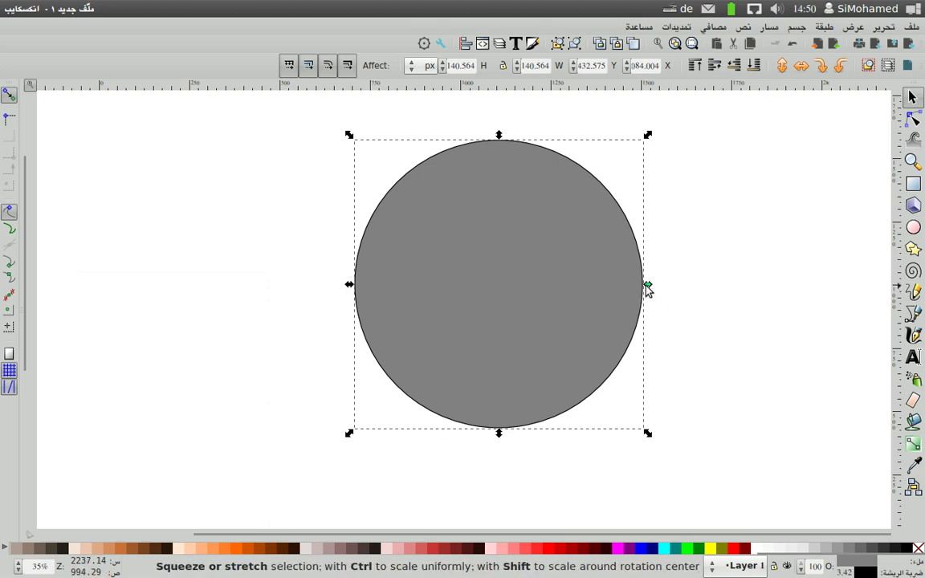
{"action": "mouse_move", "coordinate": [647, 286]}
{"action": "left_mouse_down"}
{"action": "mouse_move", "coordinate": [506, 287]}
{"action": "mouse_move", "coordinate": [747, 298]}
{"action": "mouse_move", "coordinate": [737, 289]}
{"action": "left_mouse_up"}
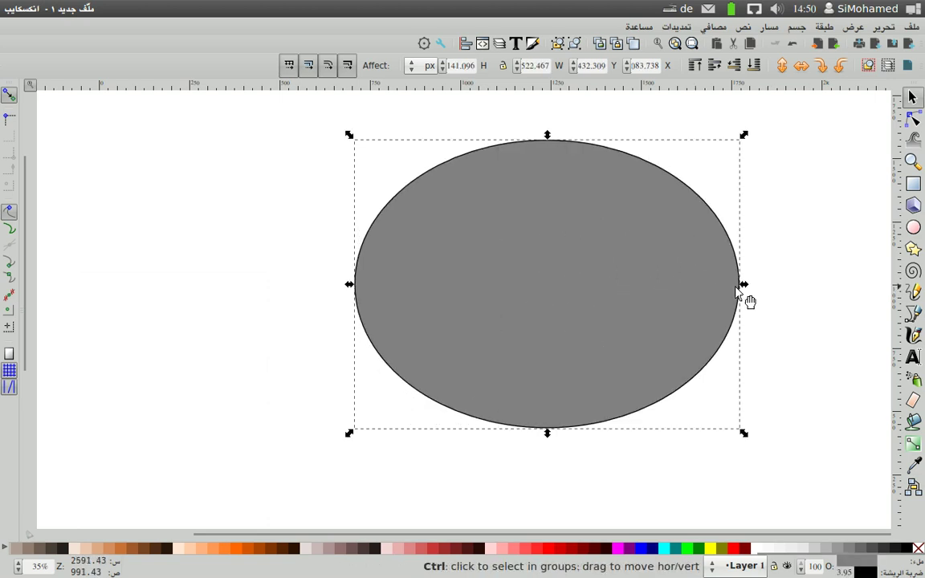
{"action": "key", "text": "ctrl+z"}
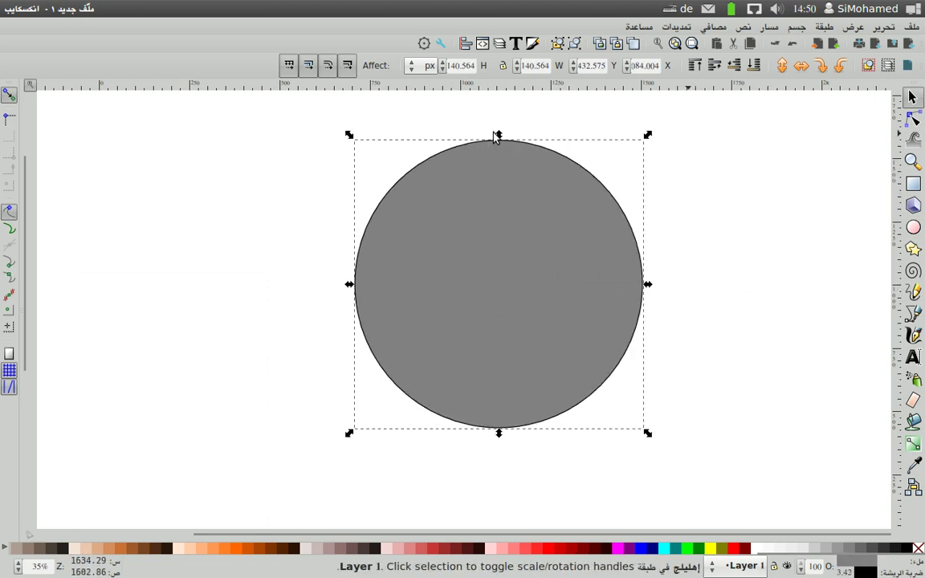
{"action": "mouse_move", "coordinate": [499, 135]}
{"action": "left_mouse_down"}
{"action": "mouse_move", "coordinate": [500, 241]}
{"action": "mouse_move", "coordinate": [492, 143]}
{"action": "left_mouse_up"}
{"action": "key", "text": "ctrl+z"}
{"action": "mouse_move", "coordinate": [648, 135]}
{"action": "left_mouse_down"}
{"action": "mouse_move", "coordinate": [584, 212]}
{"action": "mouse_move", "coordinate": [668, 143]}
{"action": "left_mouse_up"}
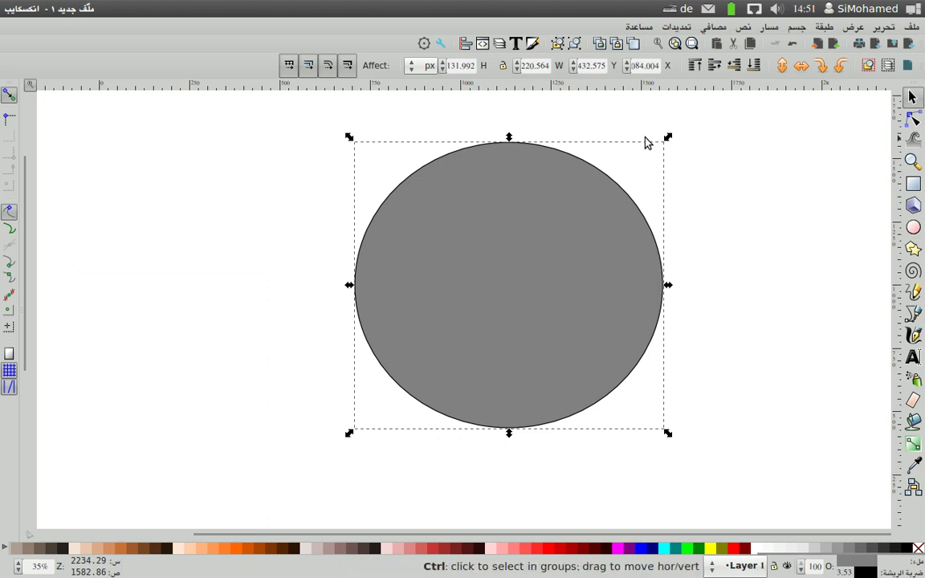
{"action": "left_click_drag", "start_coordinate": [667, 137], "coordinate": [648, 136]}
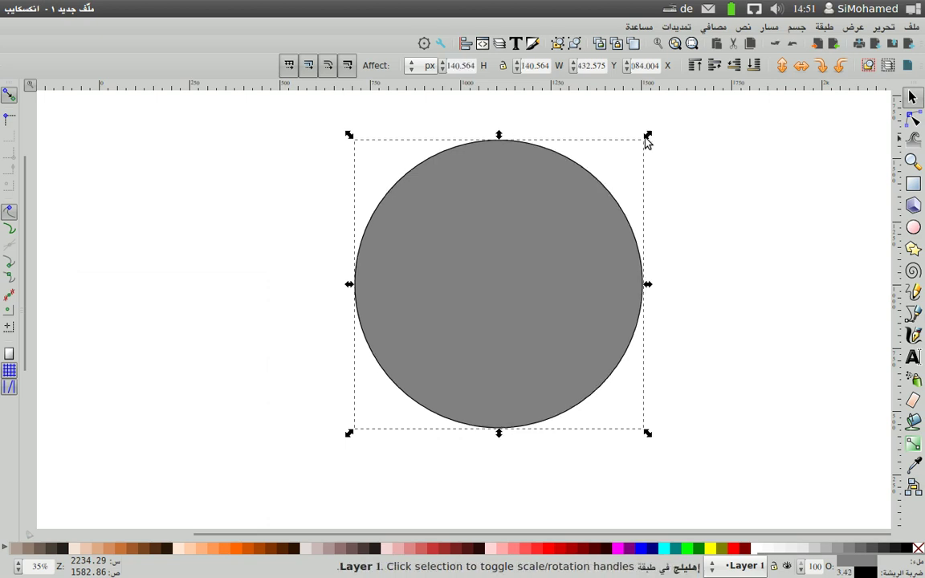
{"action": "key", "text": "ctrl"}
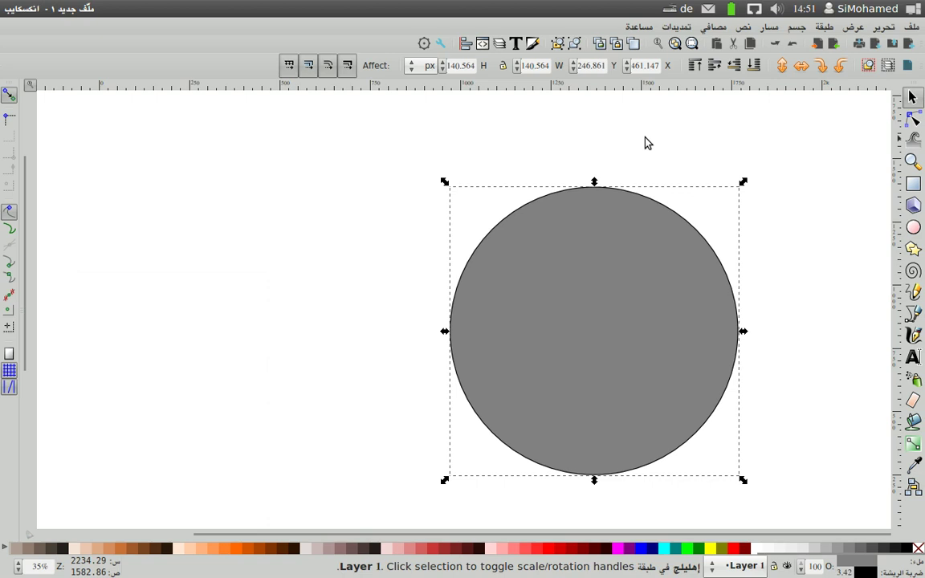
{"action": "key", "text": "ctrl+z"}
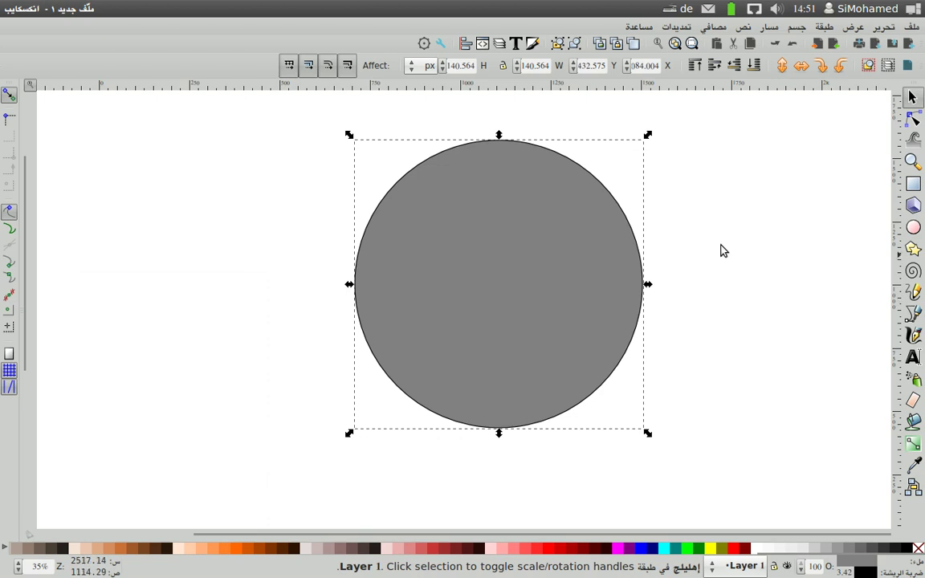
- Try rotating the circle, then bring up Fill and Stroke showing its 808080 grey fill
{"action": "left_click", "coordinate": [567, 230]}
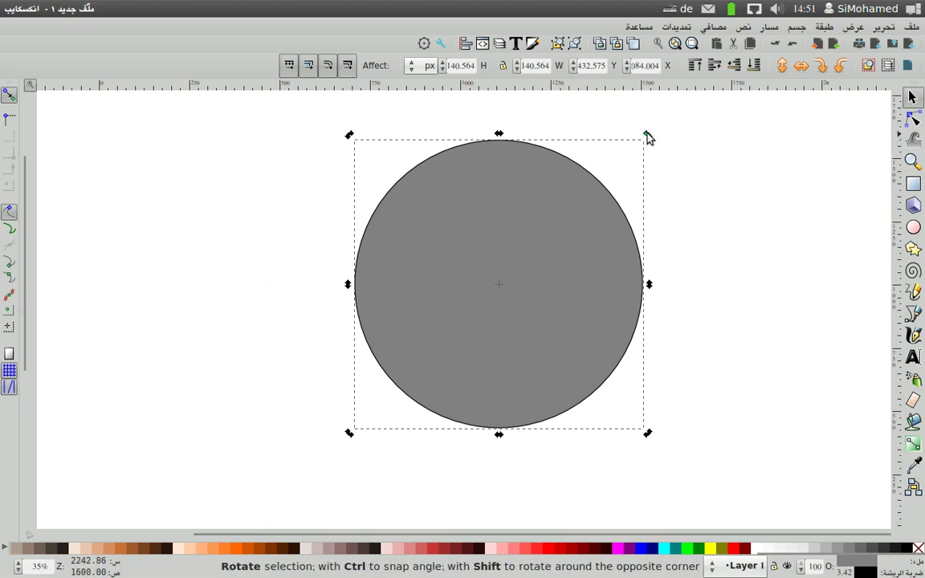
{"action": "left_click_drag", "start_coordinate": [648, 137], "coordinate": [635, 147]}
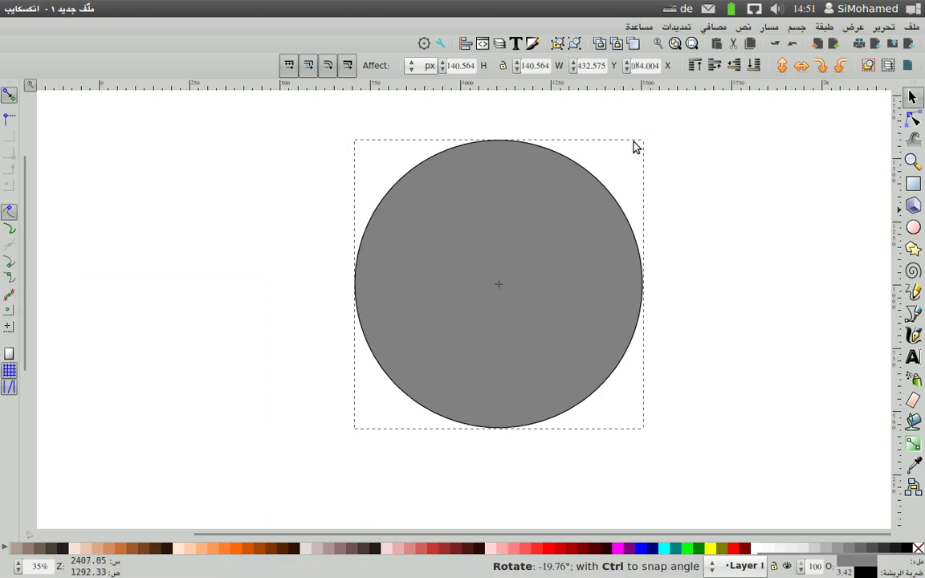
{"action": "left_click_drag", "start_coordinate": [636, 147], "coordinate": [663, 189]}
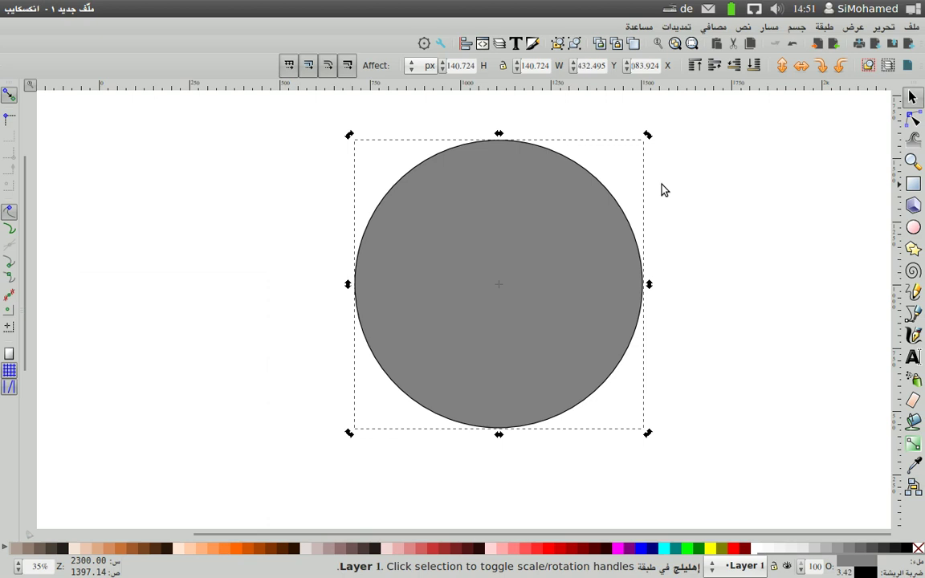
{"action": "left_click", "coordinate": [555, 243]}
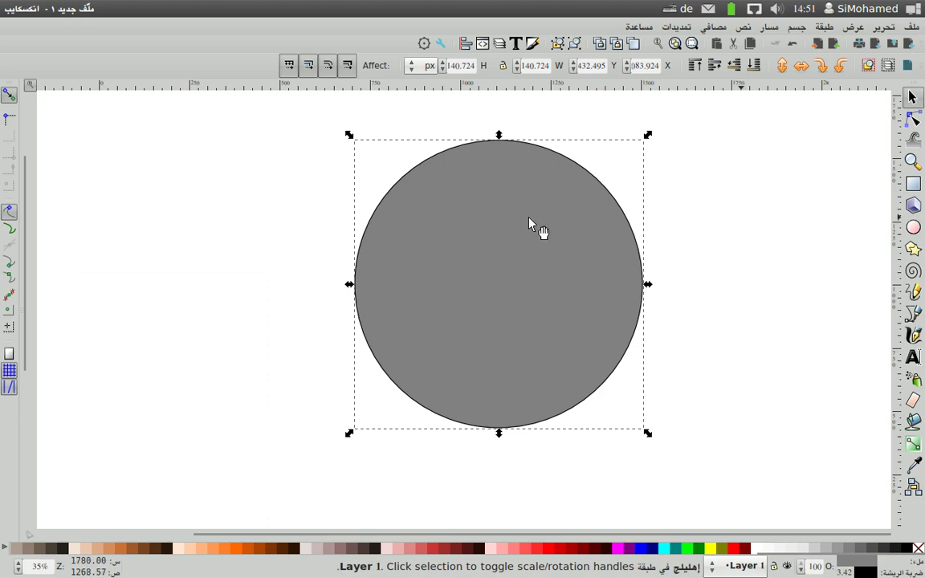
{"action": "left_click", "coordinate": [526, 224]}
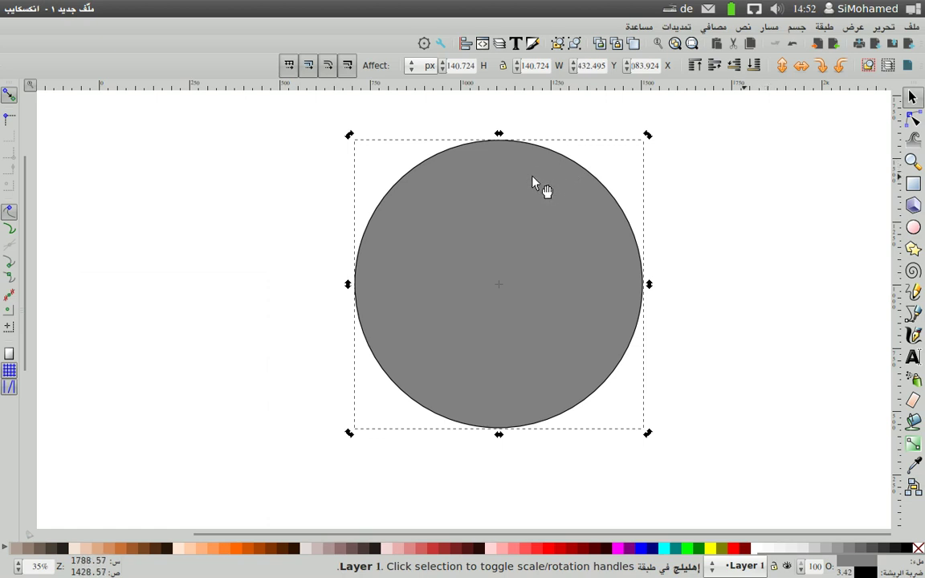
{"action": "left_click", "coordinate": [530, 44]}
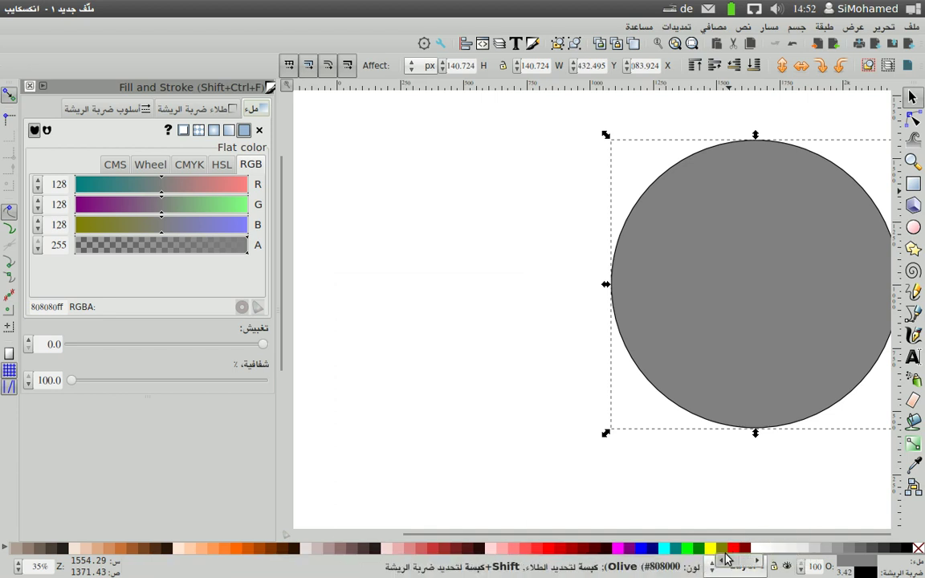
- Look through the circle's stroke paint and stroke style settings
{"action": "mouse_move", "coordinate": [727, 561]}
{"action": "left_mouse_down"}
{"action": "mouse_move", "coordinate": [655, 562]}
{"action": "mouse_move", "coordinate": [764, 562]}
{"action": "left_mouse_up"}
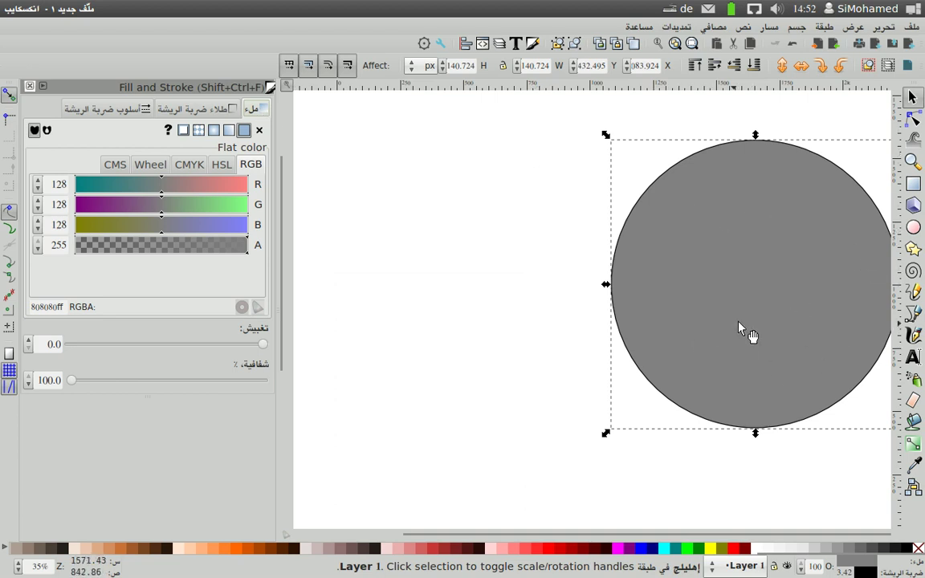
{"action": "left_click", "coordinate": [197, 108]}
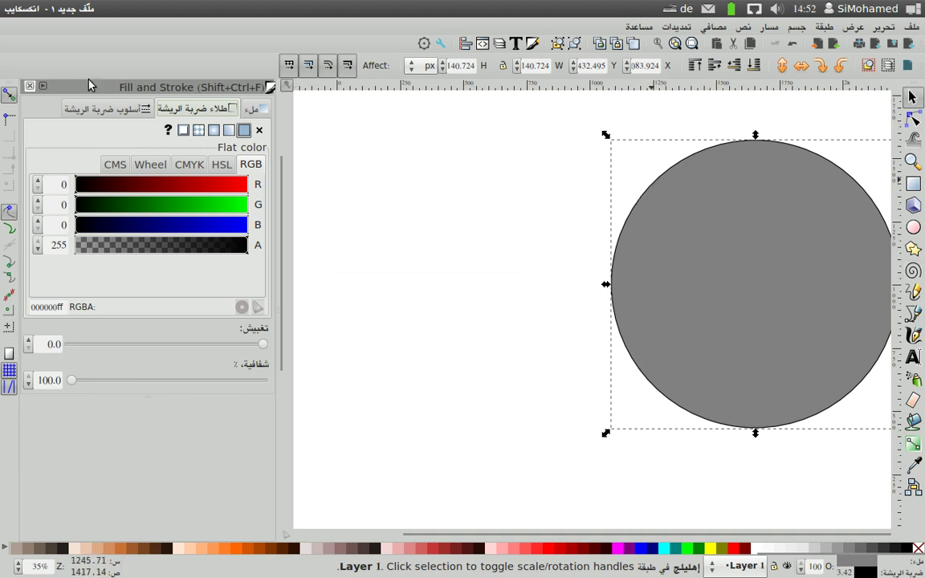
{"action": "left_click", "coordinate": [107, 110]}
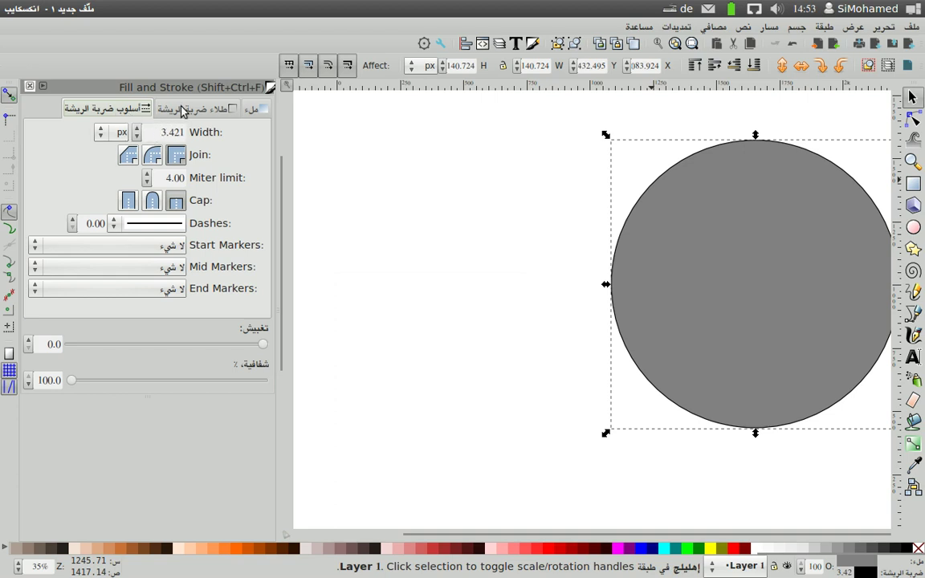
{"action": "left_click", "coordinate": [183, 110]}
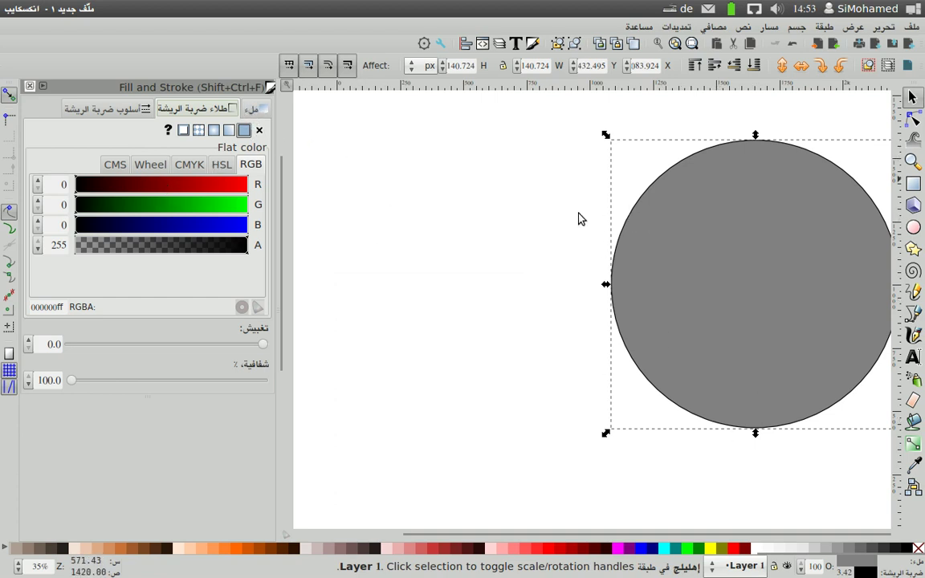
- Centre the circle on the page, remove its outline and fill it b3b3b3 grey
{"action": "left_click_drag", "start_coordinate": [771, 245], "coordinate": [555, 231]}
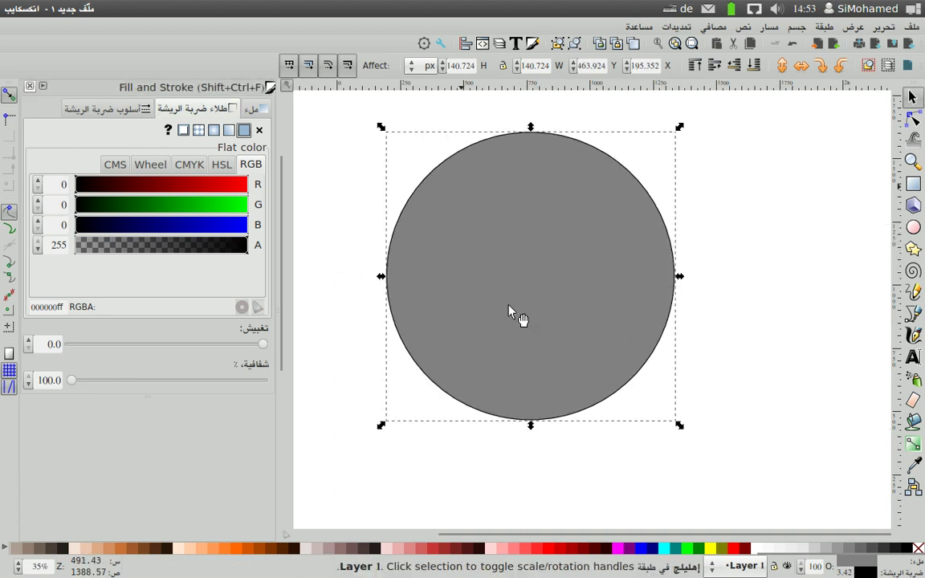
{"action": "left_click", "coordinate": [260, 131]}
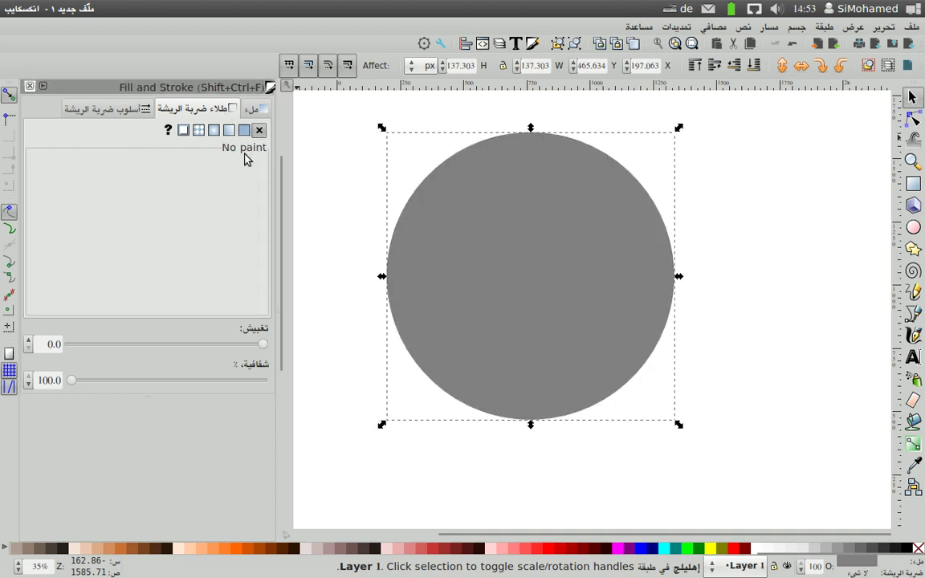
{"action": "left_click", "coordinate": [256, 110]}
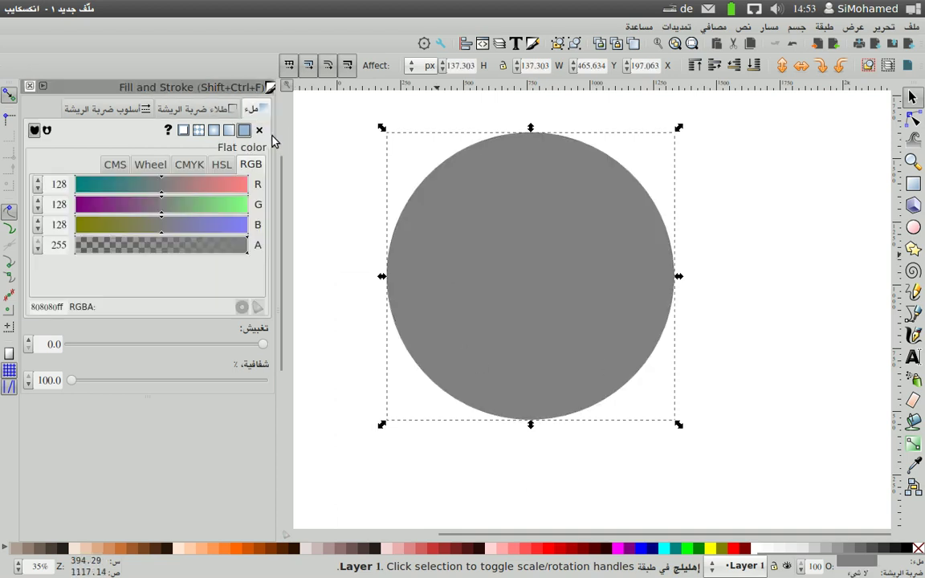
{"action": "left_click", "coordinate": [566, 208]}
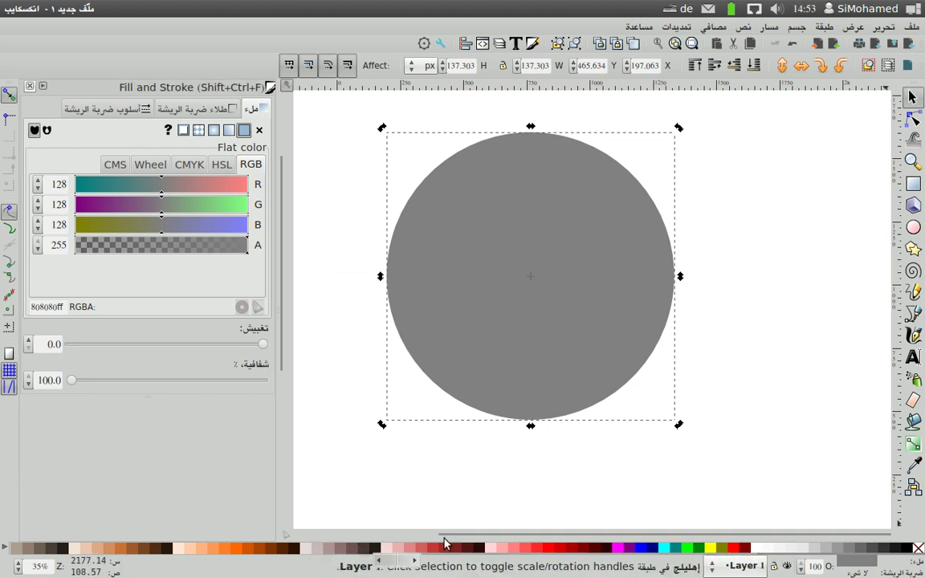
{"action": "left_click", "coordinate": [820, 549]}
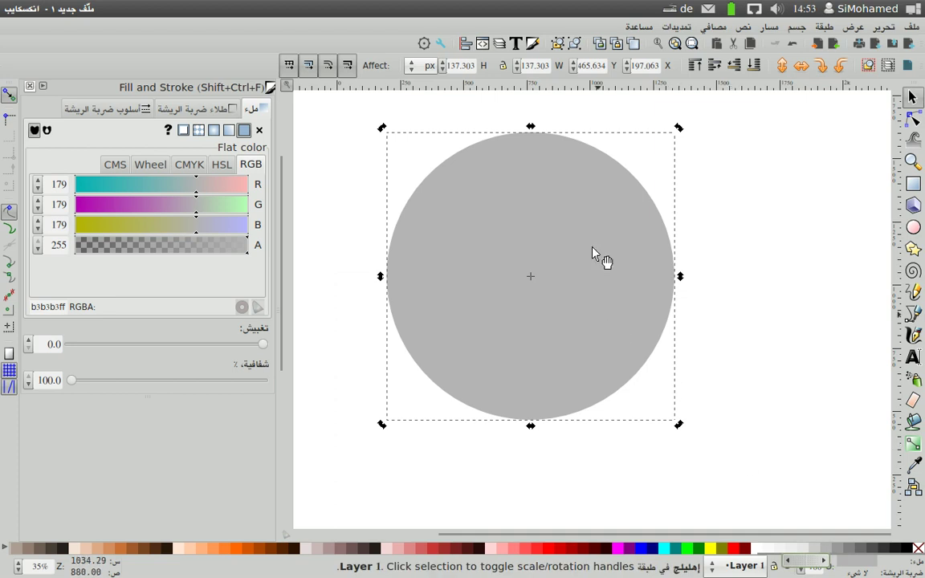
{"action": "left_click", "coordinate": [617, 210]}
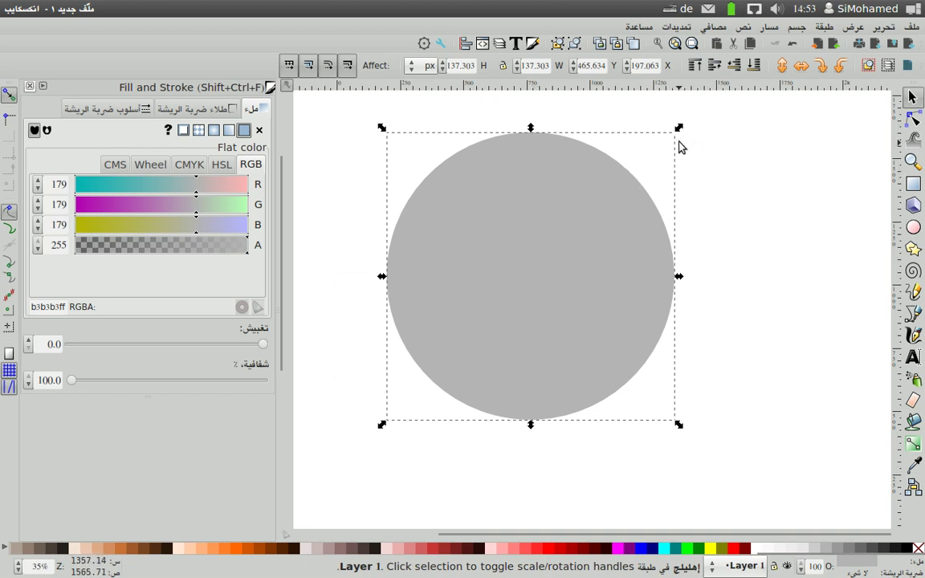
- Shrink the circle to 768.732 px across and move it toward the page's upper left
{"action": "left_click_drag", "start_coordinate": [679, 128], "coordinate": [570, 242]}
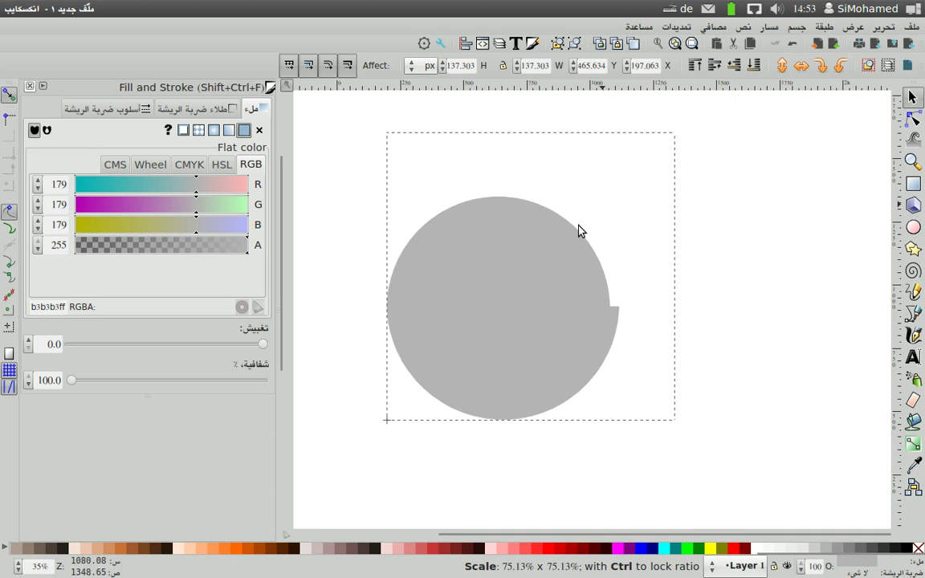
{"action": "left_click_drag", "start_coordinate": [570, 242], "coordinate": [638, 198]}
{"action": "left_click_drag", "start_coordinate": [475, 294], "coordinate": [434, 243]}
{"action": "mouse_move", "coordinate": [569, 146]}
{"action": "left_mouse_down"}
{"action": "mouse_move", "coordinate": [530, 190]}
{"action": "mouse_move", "coordinate": [549, 173]}
{"action": "left_mouse_up"}
{"action": "left_click_drag", "start_coordinate": [459, 252], "coordinate": [464, 231]}
- Fill the circle with the lighter cccccc grey and deselect it
{"action": "left_click", "coordinate": [815, 549]}
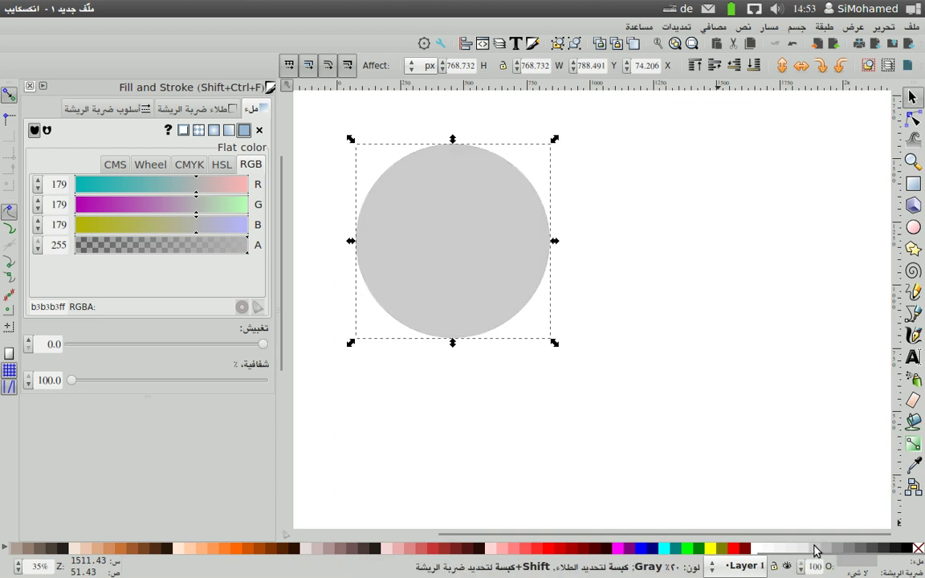
{"action": "left_click", "coordinate": [817, 550]}
{"action": "left_click", "coordinate": [819, 551]}
{"action": "left_click", "coordinate": [814, 550]}
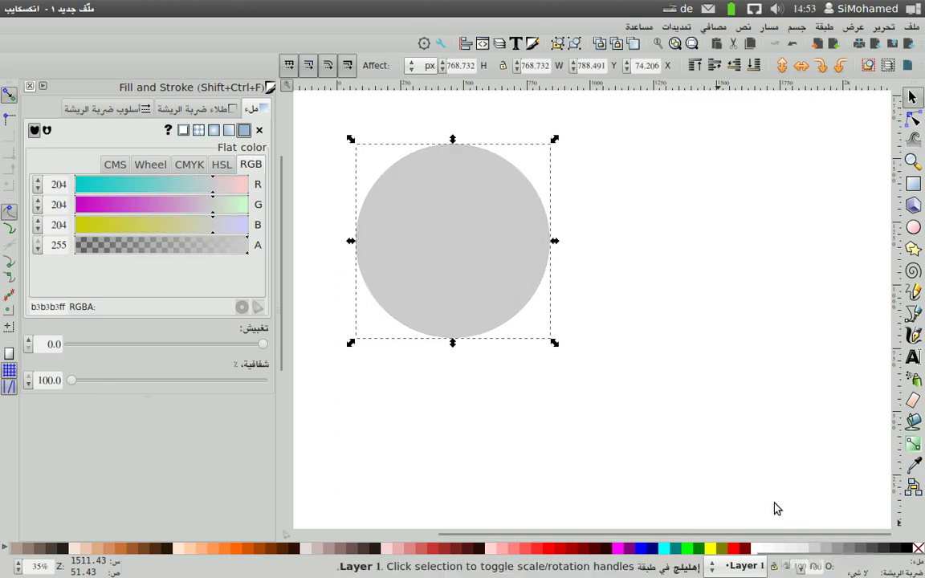
{"action": "key", "text": "Escape"}
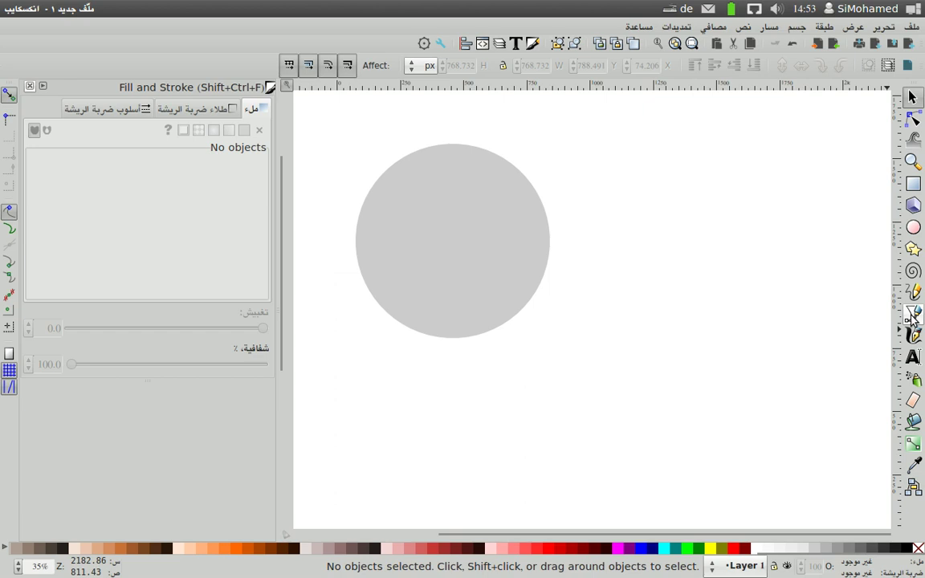
- Draw a small closed triangle path overlapping the circle's lower-left edge
{"action": "left_click", "coordinate": [913, 316]}
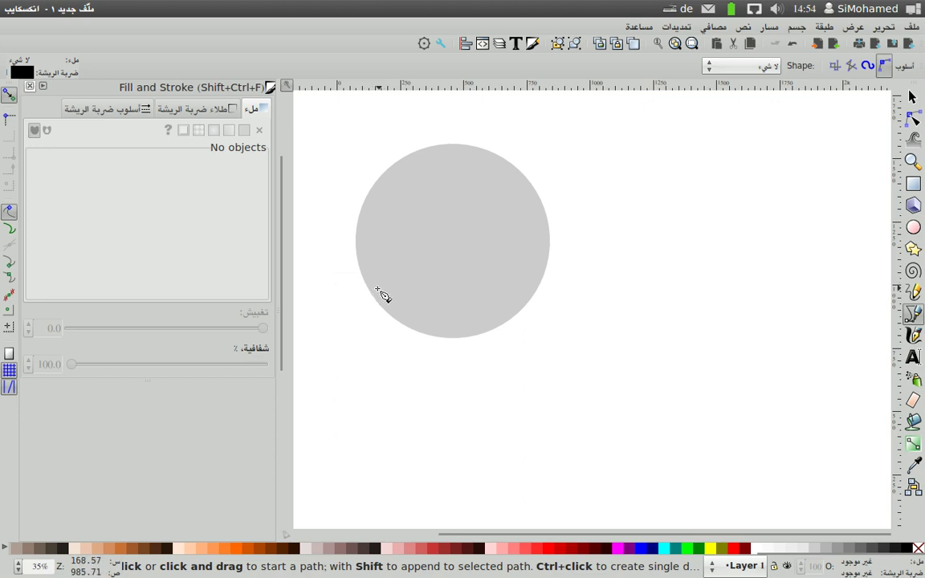
{"action": "left_click", "coordinate": [377, 286]}
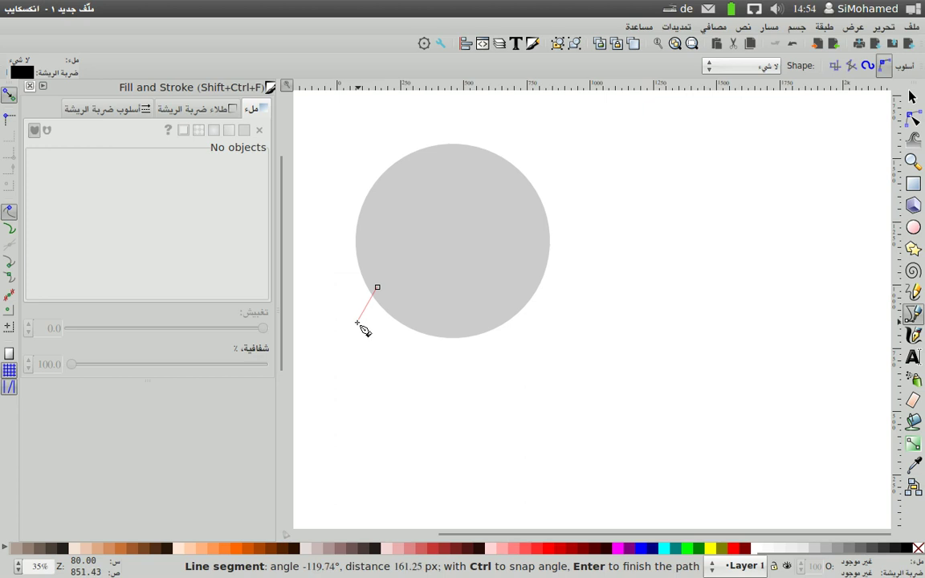
{"action": "left_click", "coordinate": [417, 316]}
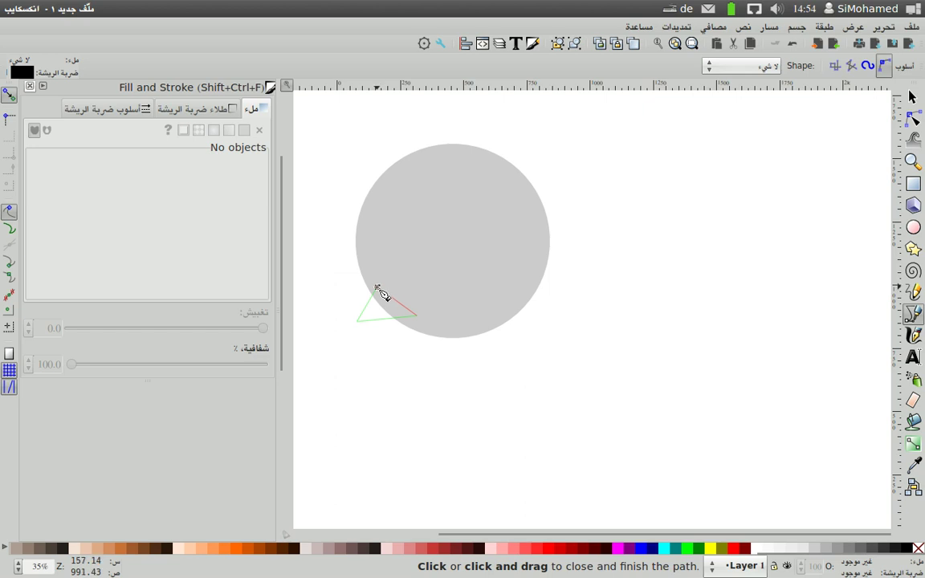
{"action": "left_click", "coordinate": [378, 287]}
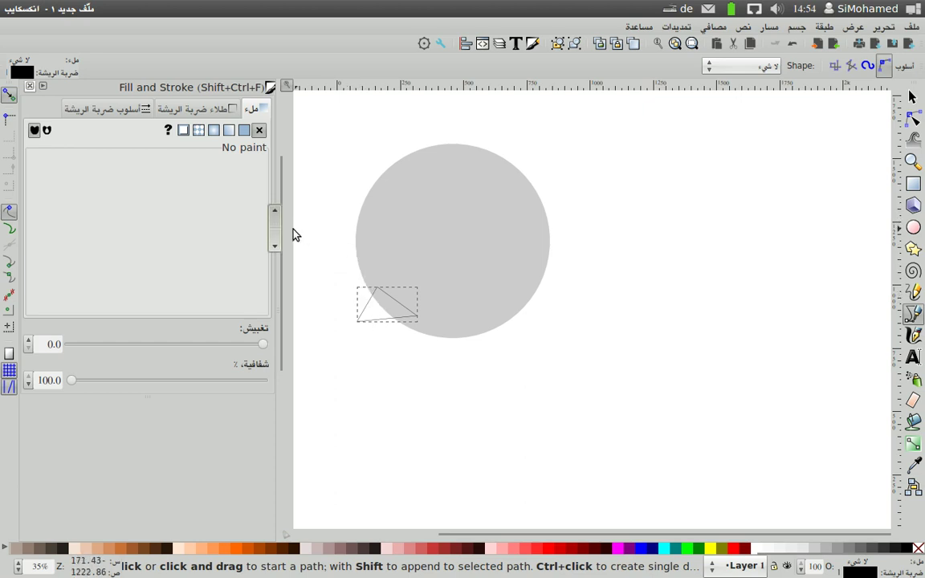
{"action": "key", "text": "space"}
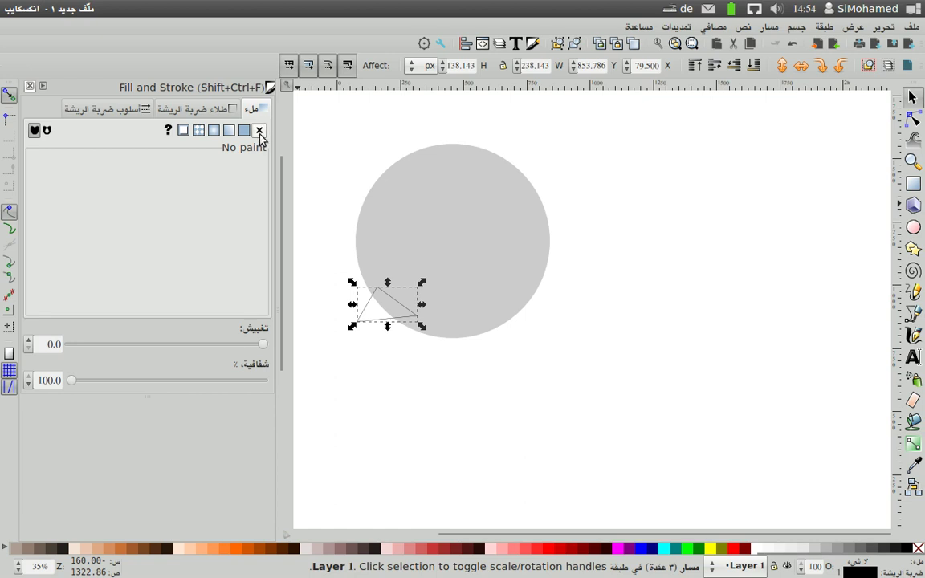
- Give the triangle no outline and cccccc grey fill, tucked against the circle's lower-left edge
{"action": "left_click", "coordinate": [205, 111]}
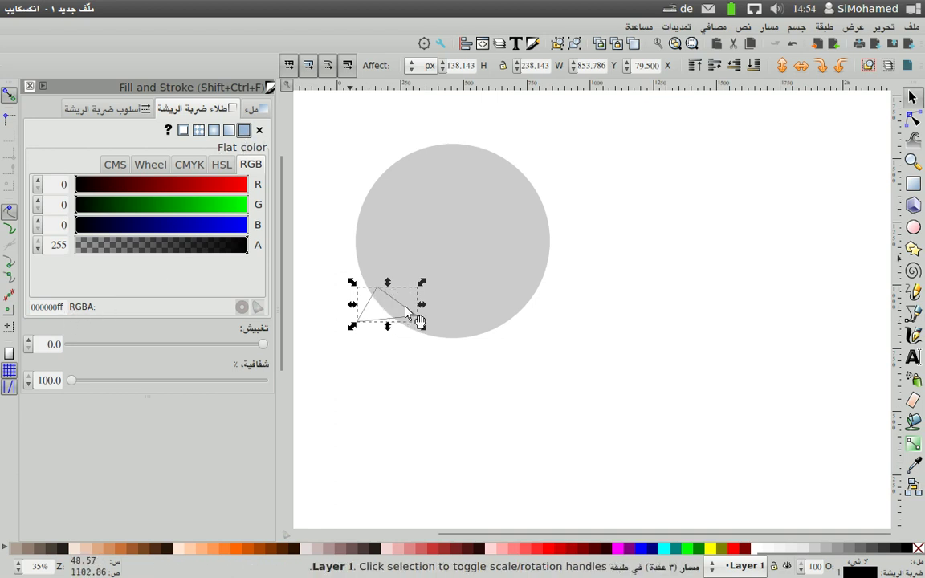
{"action": "left_click", "coordinate": [259, 130]}
{"action": "left_click", "coordinate": [254, 111]}
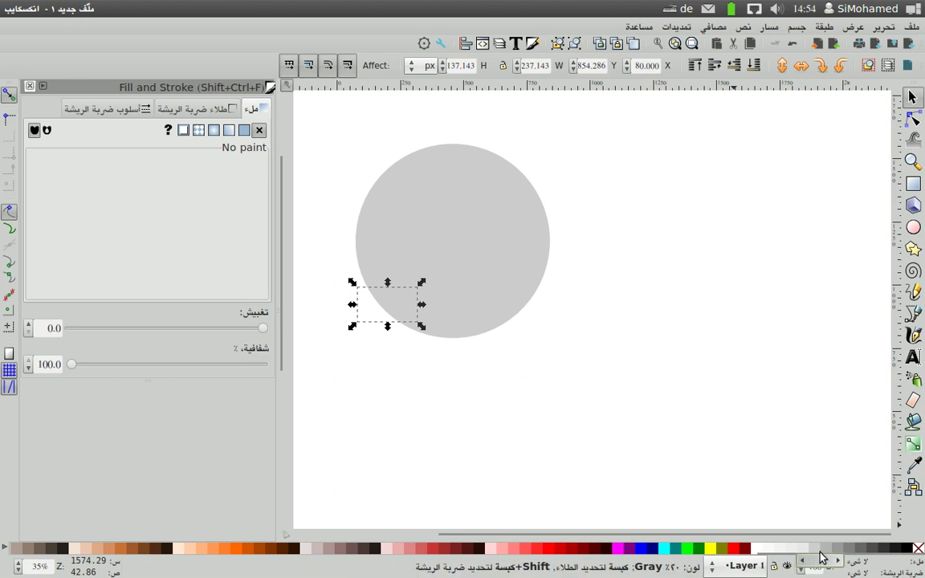
{"action": "left_click", "coordinate": [815, 552]}
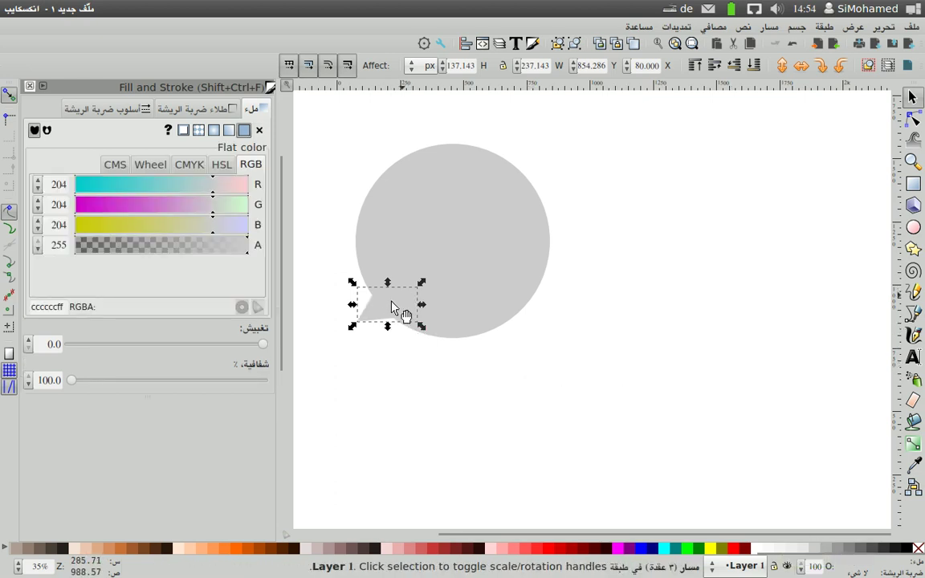
{"action": "mouse_move", "coordinate": [379, 313]}
{"action": "left_mouse_down"}
{"action": "mouse_move", "coordinate": [375, 292]}
{"action": "mouse_move", "coordinate": [386, 329]}
{"action": "mouse_move", "coordinate": [387, 298]}
{"action": "left_mouse_up"}
- Nudge the triangle tail slightly to the left
{"action": "left_click", "coordinate": [389, 360]}
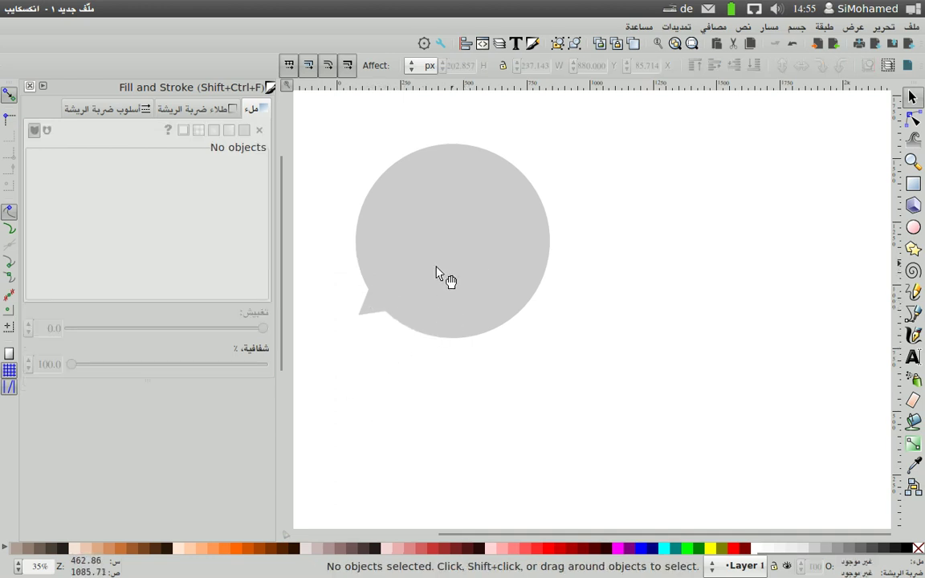
{"action": "left_click", "coordinate": [380, 306]}
{"action": "left_click_drag", "start_coordinate": [379, 301], "coordinate": [371, 305]}
{"action": "left_click", "coordinate": [405, 357]}
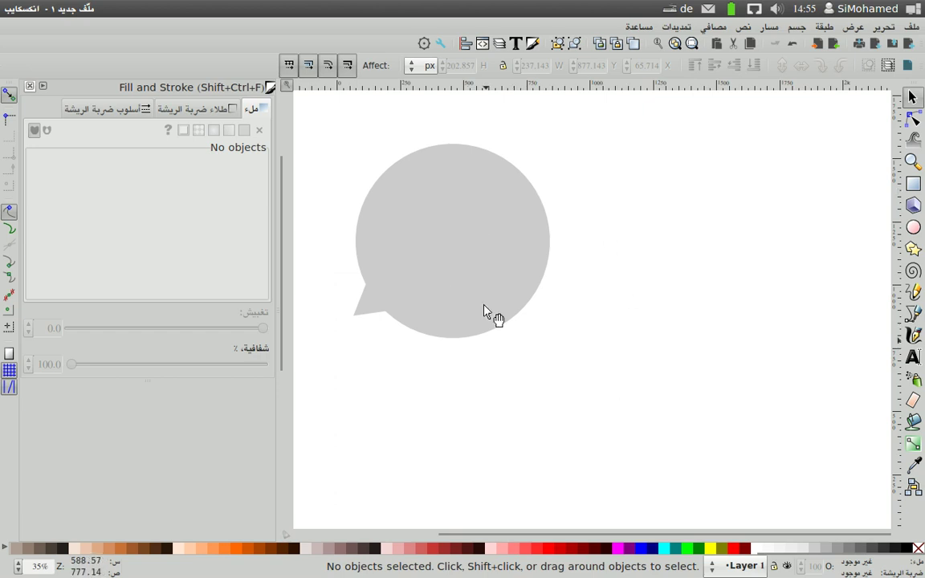
- Select the circle and tail together and move the grey bubble down and left
{"action": "left_click_drag", "start_coordinate": [326, 114], "coordinate": [659, 410]}
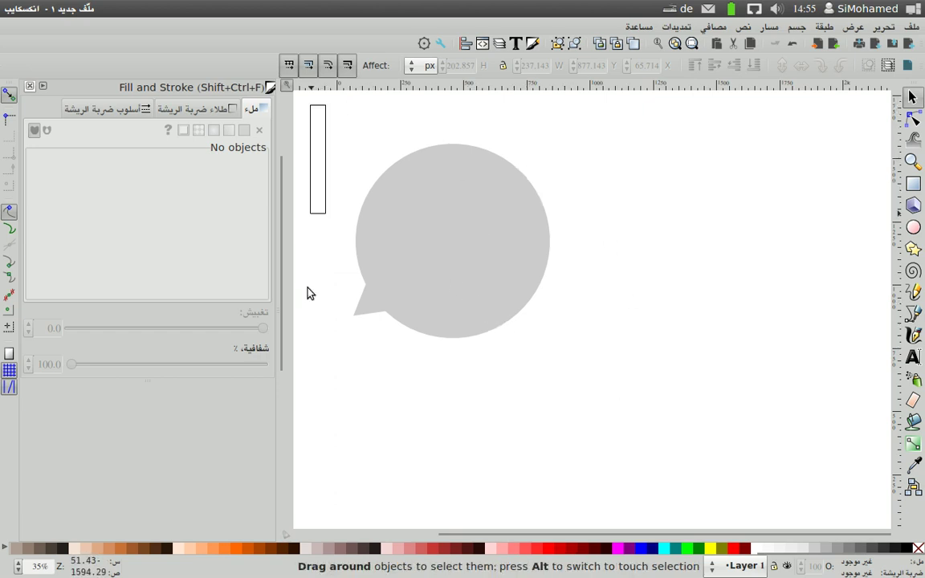
{"action": "left_click_drag", "start_coordinate": [461, 184], "coordinate": [451, 210]}
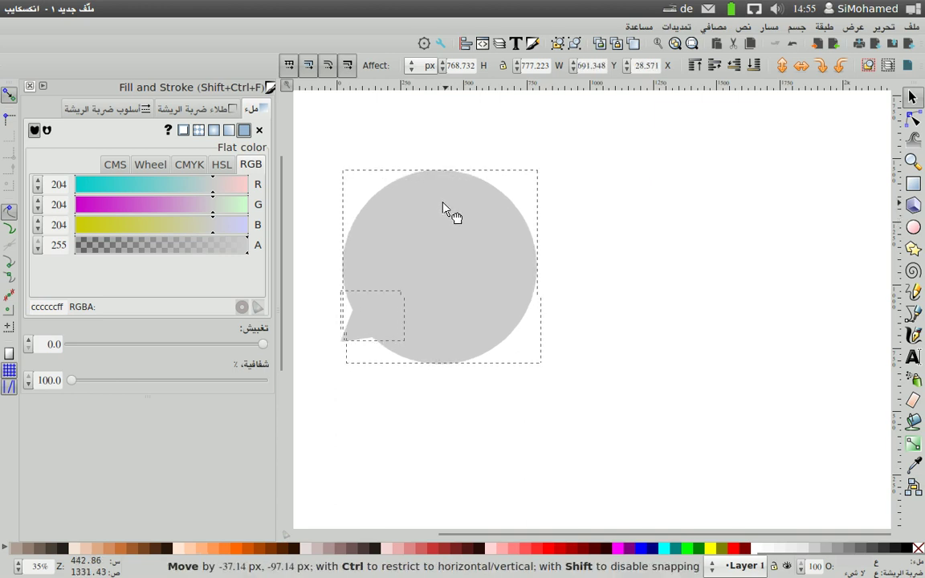
{"action": "left_click_drag", "start_coordinate": [450, 211], "coordinate": [445, 209]}
{"action": "left_click", "coordinate": [883, 233]}
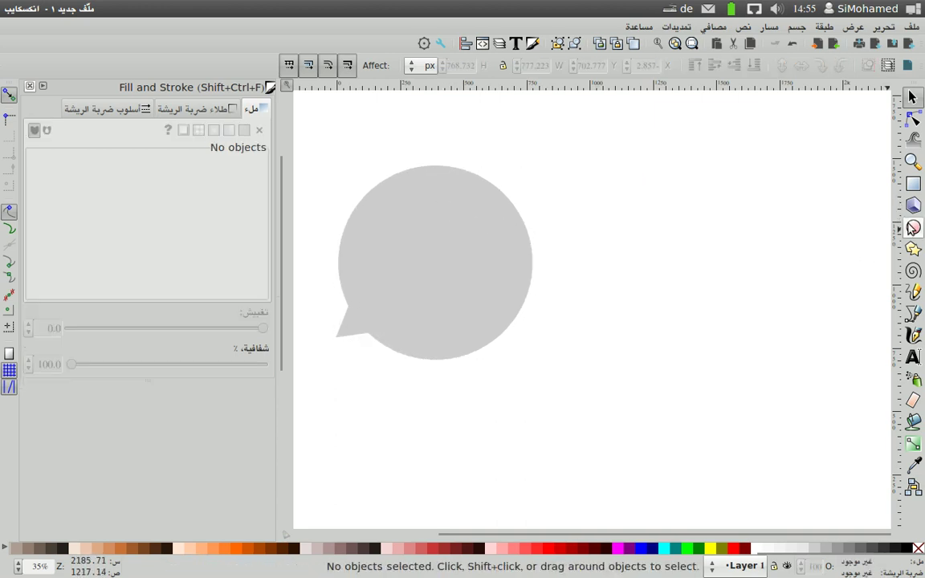
{"action": "left_click", "coordinate": [913, 228]}
- Draw a second, larger circle, move it left over the bubble, and fill it yellow-green aad400
{"action": "left_click_drag", "start_coordinate": [482, 146], "coordinate": [749, 400]}
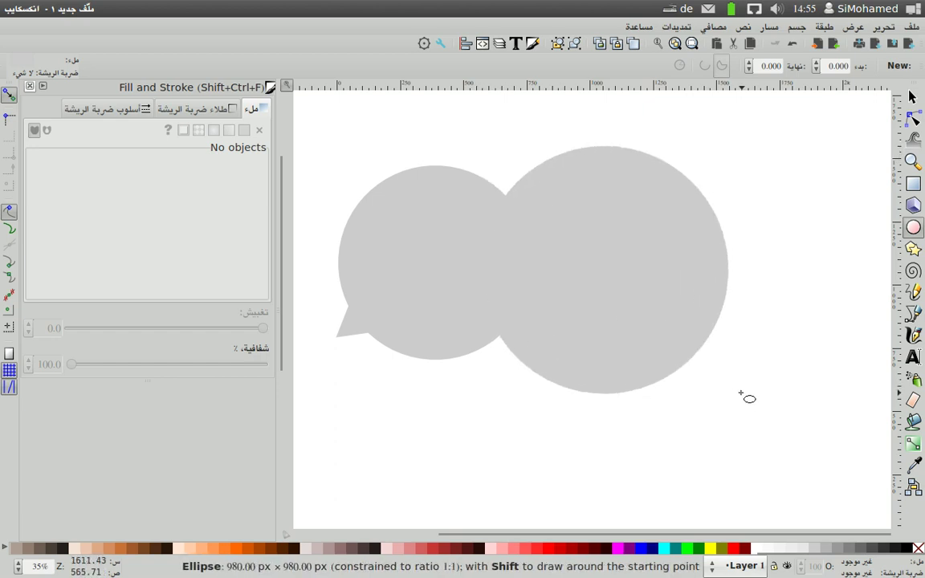
{"action": "left_click_drag", "start_coordinate": [755, 406], "coordinate": [758, 416]}
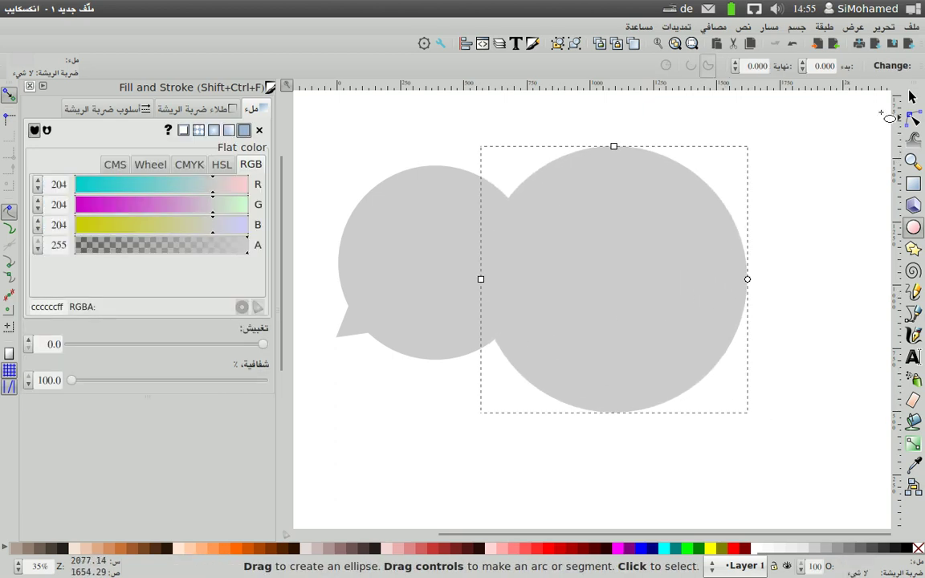
{"action": "left_click", "coordinate": [912, 96]}
{"action": "mouse_move", "coordinate": [671, 253]}
{"action": "left_mouse_down"}
{"action": "mouse_move", "coordinate": [563, 253]}
{"action": "mouse_move", "coordinate": [561, 268]}
{"action": "left_mouse_up"}
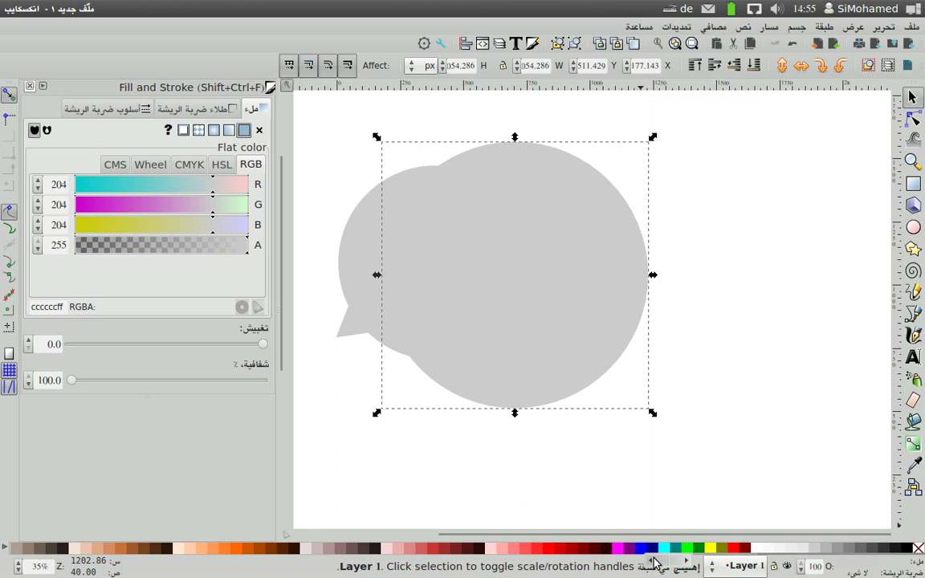
{"action": "left_click_drag", "start_coordinate": [654, 561], "coordinate": [451, 551]}
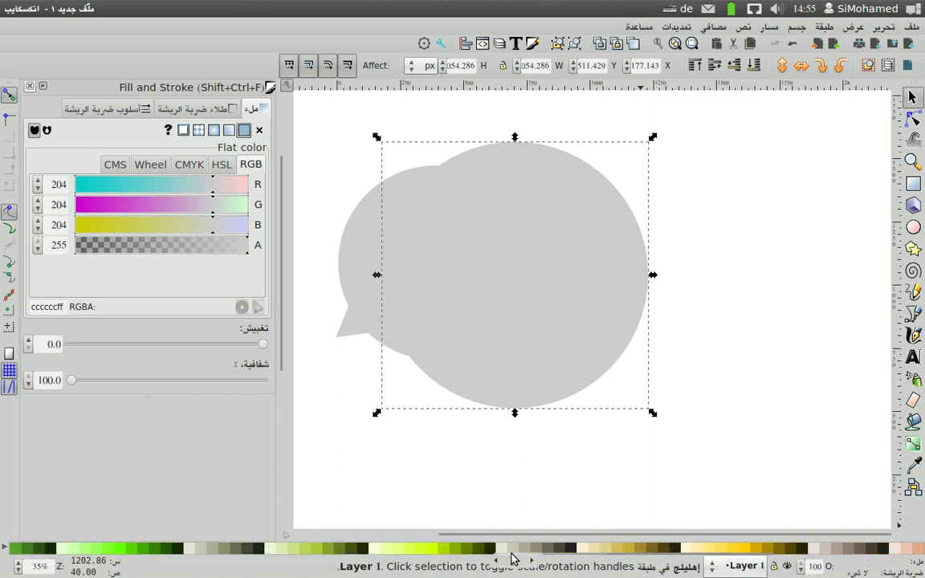
{"action": "left_click", "coordinate": [428, 549]}
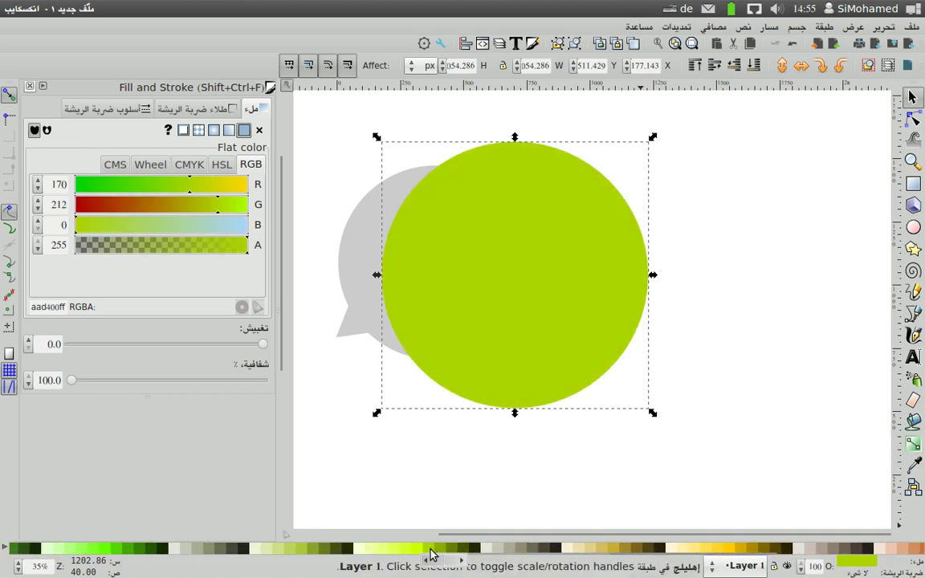
- Shrink the green circle to about 557 px and position it over the grey bubble's right side
{"action": "left_click", "coordinate": [775, 235]}
{"action": "left_click", "coordinate": [532, 241]}
{"action": "left_click_drag", "start_coordinate": [655, 140], "coordinate": [642, 150]}
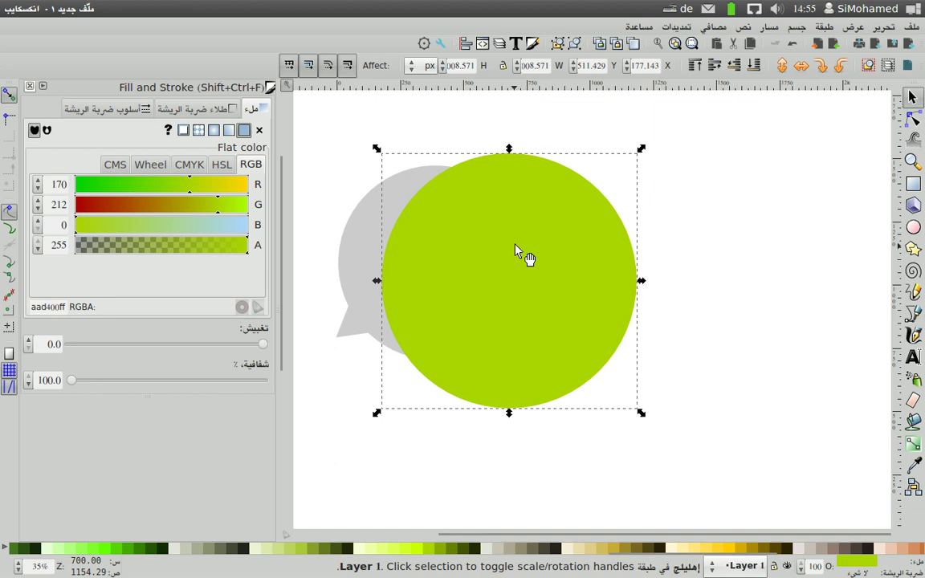
{"action": "left_click_drag", "start_coordinate": [514, 251], "coordinate": [509, 241]}
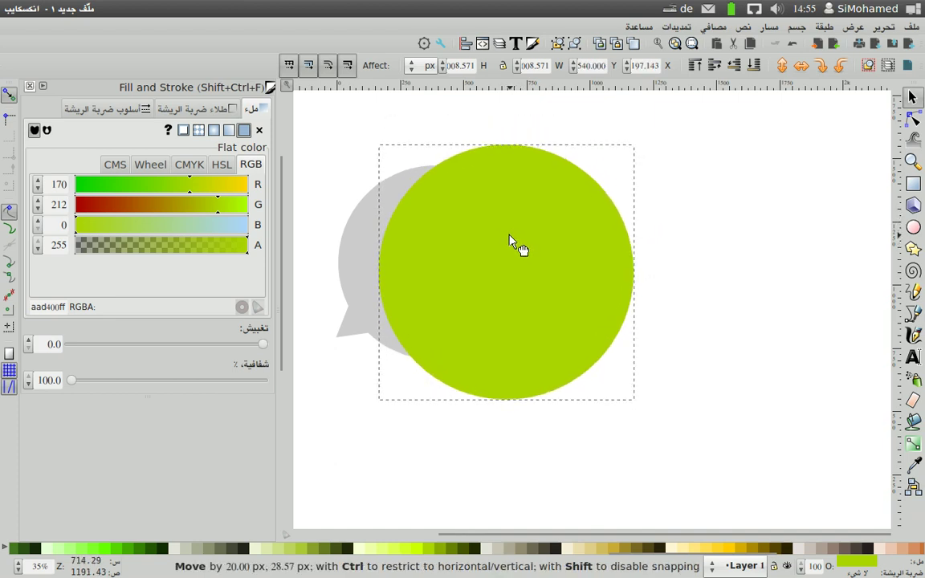
{"action": "left_click_drag", "start_coordinate": [509, 241], "coordinate": [520, 243]}
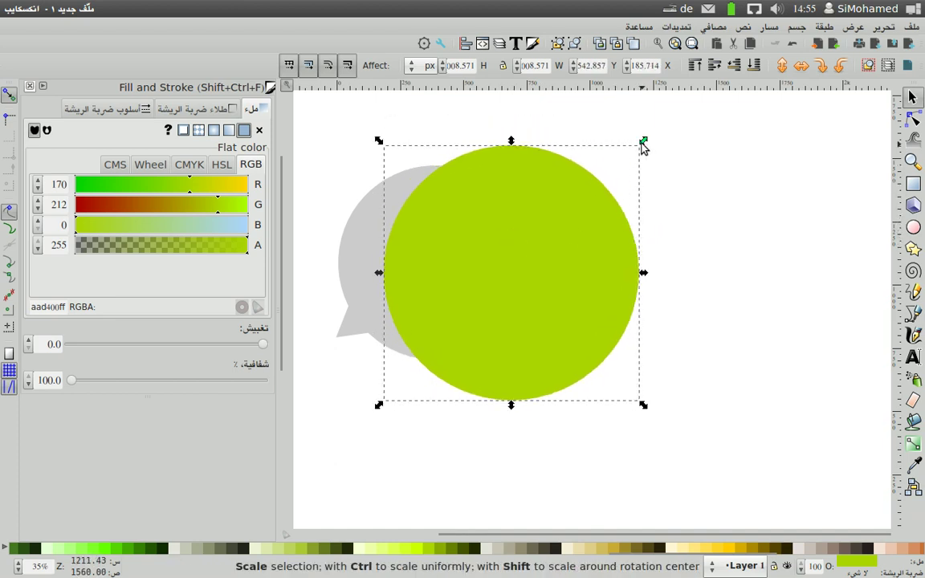
{"action": "left_click_drag", "start_coordinate": [643, 144], "coordinate": [628, 154]}
{"action": "mouse_move", "coordinate": [528, 248]}
{"action": "left_mouse_down"}
{"action": "mouse_move", "coordinate": [522, 232]}
{"action": "mouse_move", "coordinate": [526, 241]}
{"action": "left_mouse_up"}
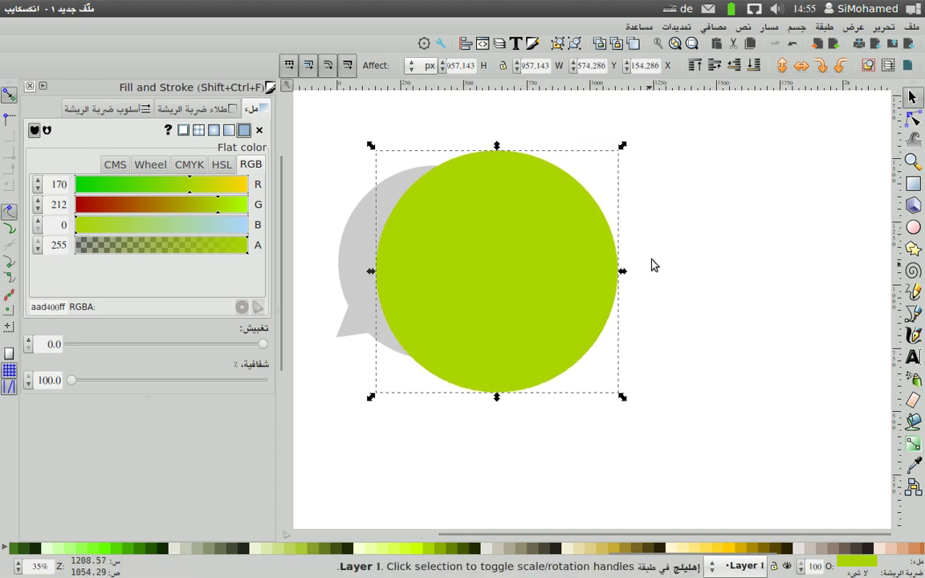
{"action": "left_click", "coordinate": [368, 351]}
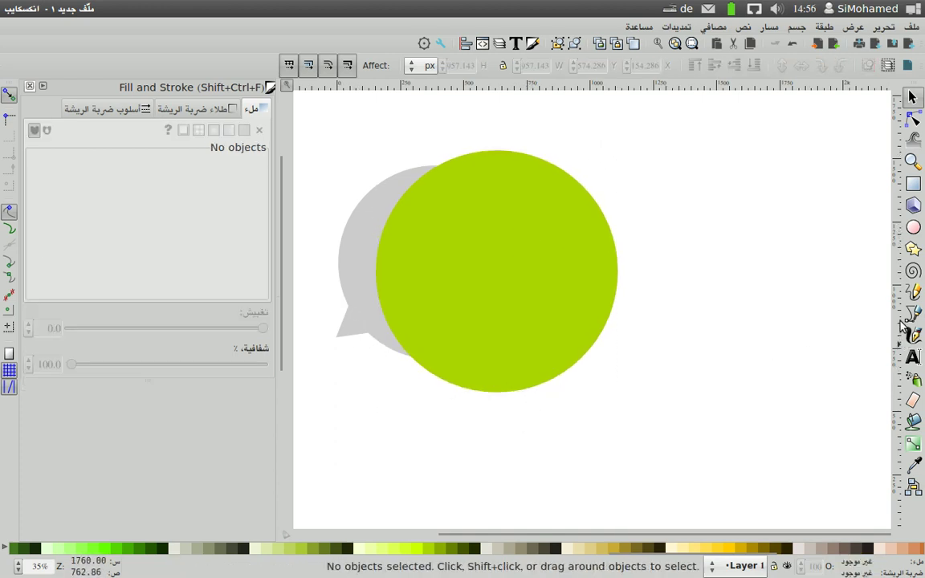
- Draw a closed triangular tail with the Bezier tool at the green circle's lower right
{"action": "key", "text": "b"}
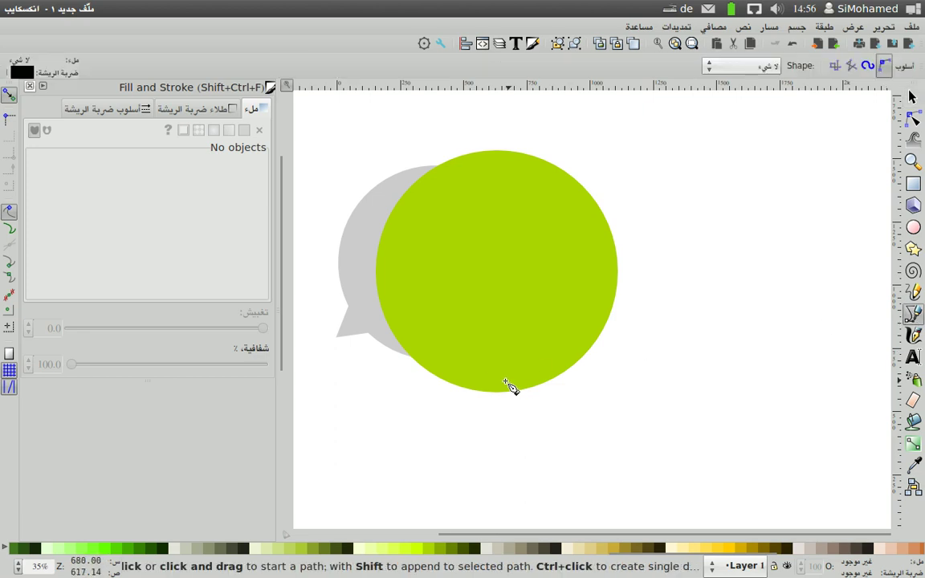
{"action": "left_click", "coordinate": [501, 380]}
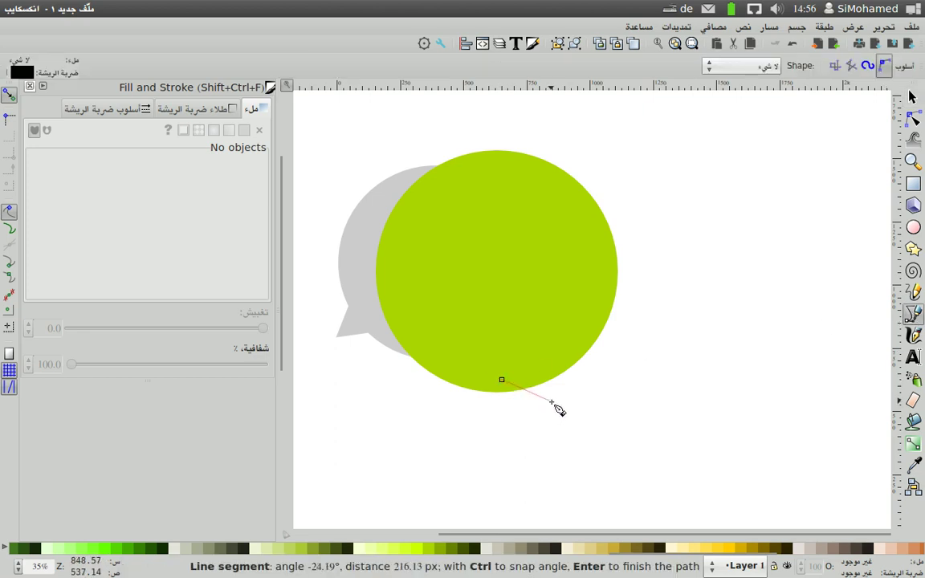
{"action": "left_click", "coordinate": [554, 406]}
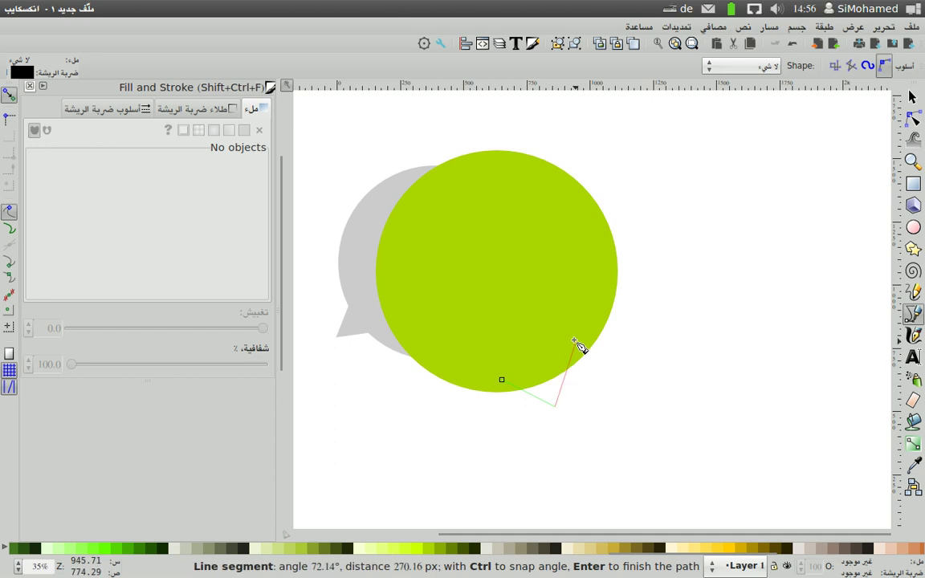
{"action": "left_click", "coordinate": [568, 341]}
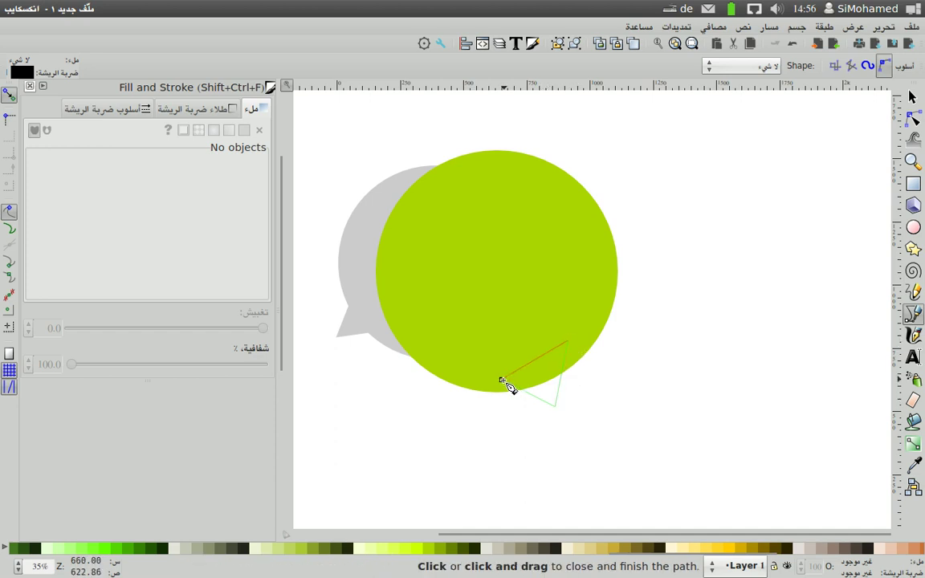
{"action": "left_click", "coordinate": [501, 380]}
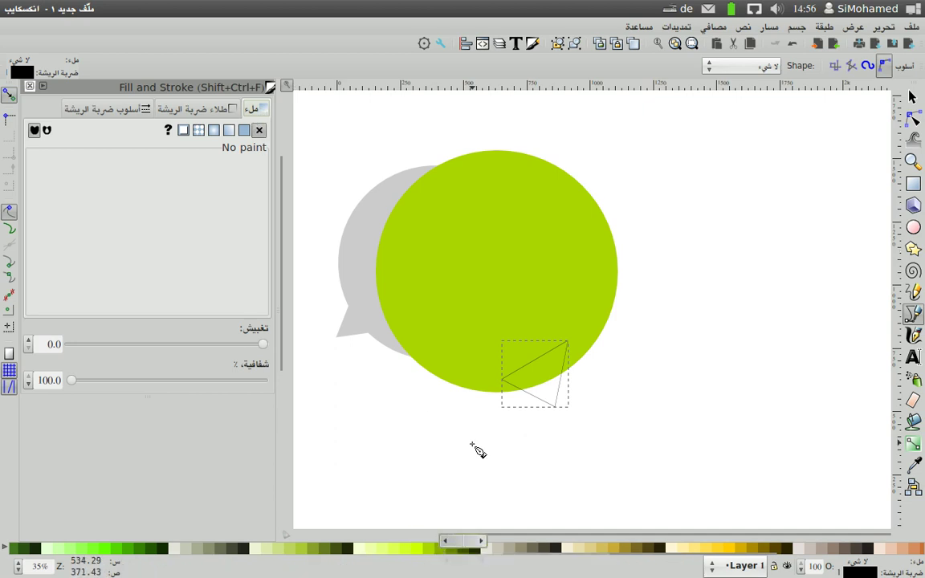
- Fill the tail with the same green, remove its outline, and select the bubble shapes
{"action": "left_click", "coordinate": [429, 549]}
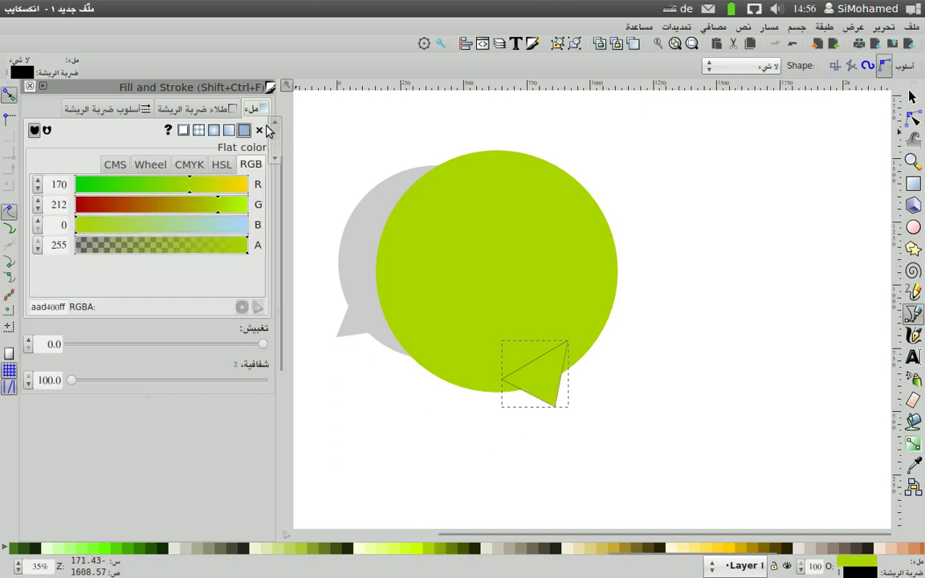
{"action": "left_click", "coordinate": [211, 110]}
{"action": "left_click", "coordinate": [260, 130]}
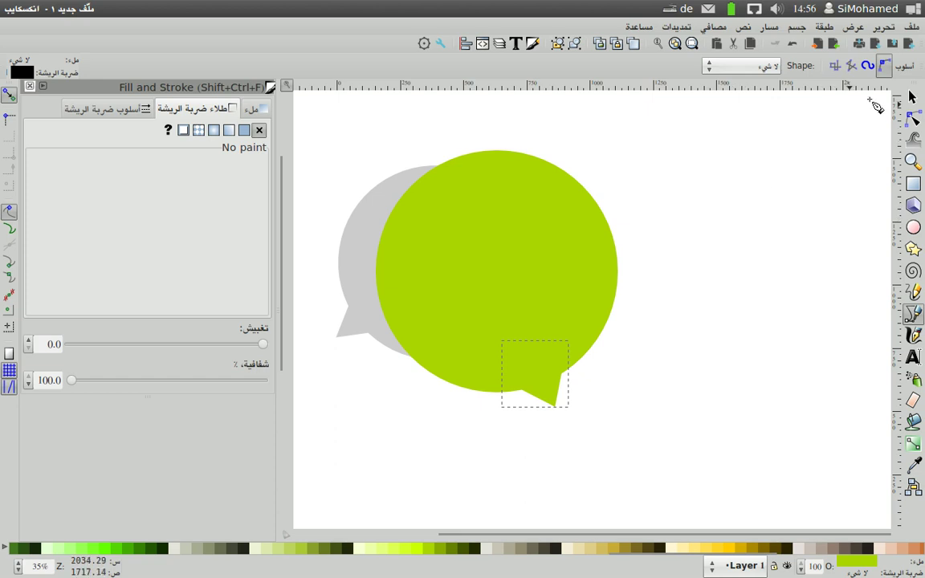
{"action": "left_click", "coordinate": [912, 96]}
{"action": "left_click", "coordinate": [663, 200]}
{"action": "mouse_move", "coordinate": [680, 147]}
{"action": "left_mouse_down"}
{"action": "mouse_move", "coordinate": [291, 420]}
{"action": "mouse_move", "coordinate": [439, 509]}
{"action": "left_mouse_up"}
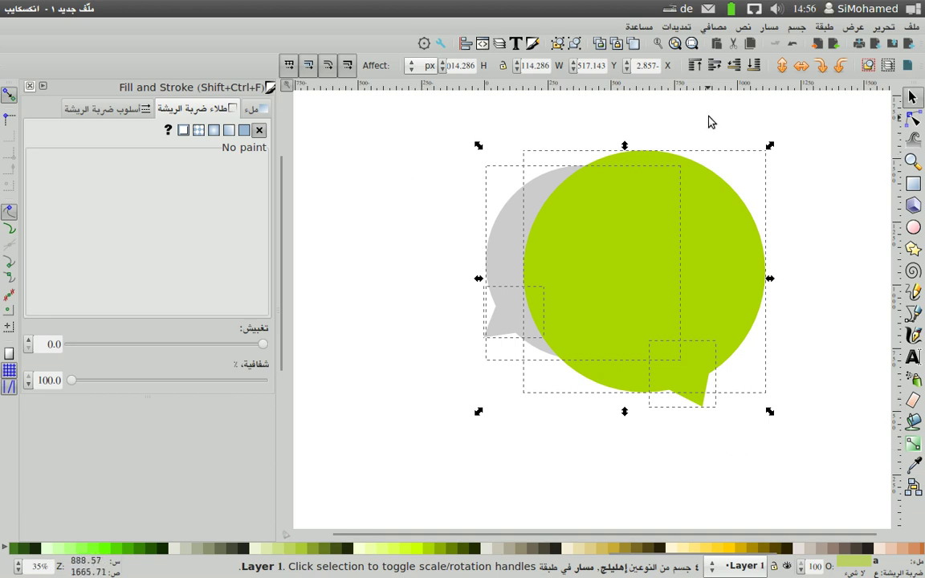
- Select all four bubble shapes and scale them up together to about 116%
{"action": "left_click", "coordinate": [391, 150]}
{"action": "key", "text": "ctrl+a"}
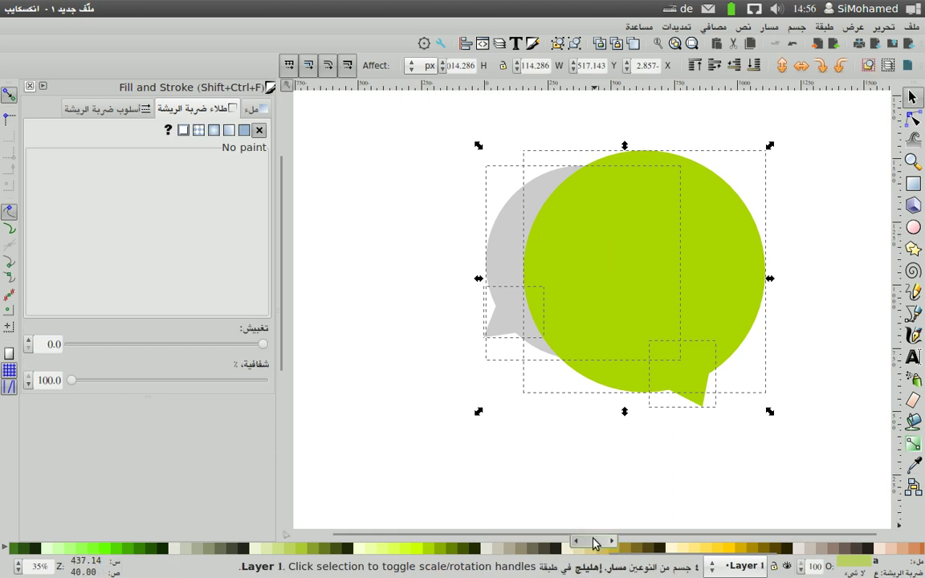
{"action": "scroll", "coordinate": [598, 544], "scroll_direction": "right", "scroll_amount": 1}
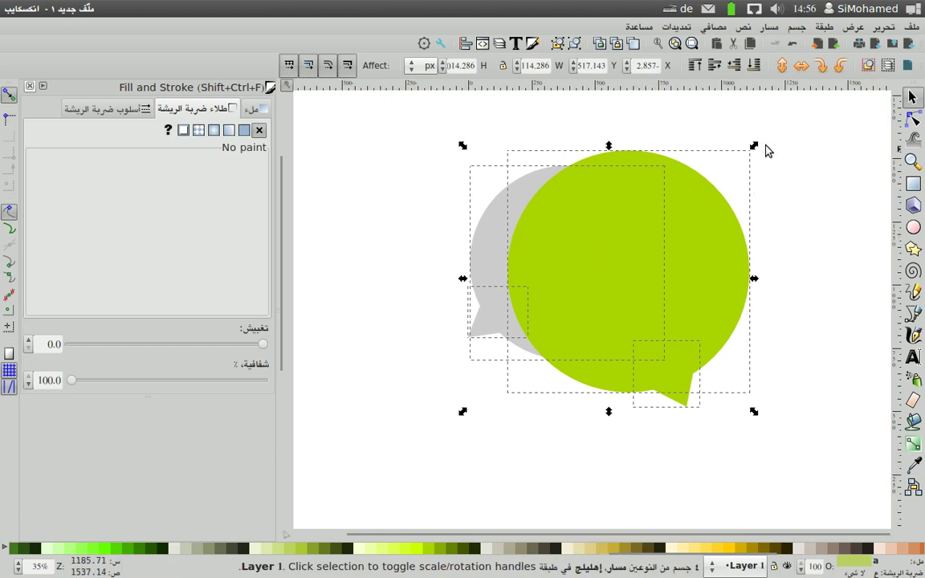
{"action": "mouse_move", "coordinate": [752, 150]}
{"action": "left_mouse_down"}
{"action": "mouse_move", "coordinate": [800, 106]}
{"action": "mouse_move", "coordinate": [710, 244]}
{"action": "left_mouse_up"}
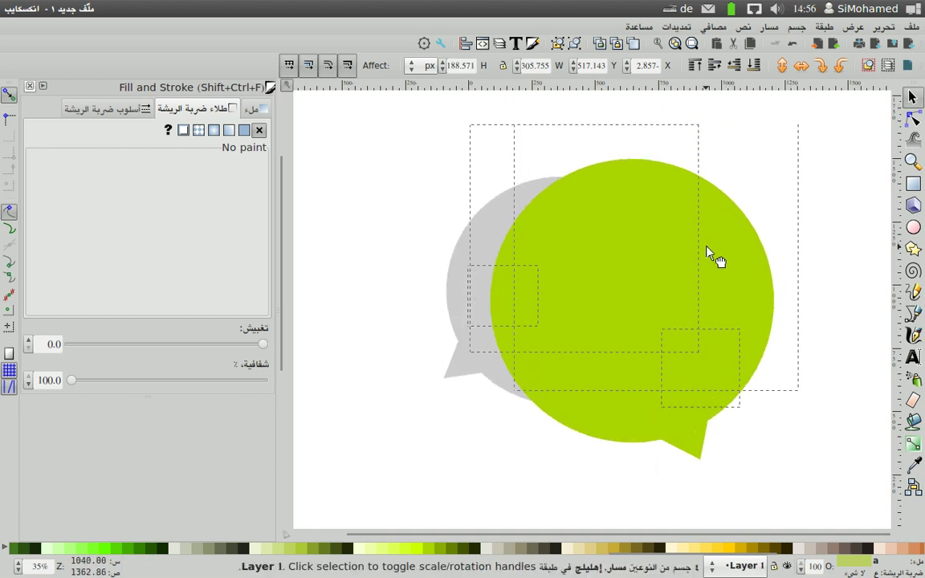
{"action": "left_click", "coordinate": [847, 196]}
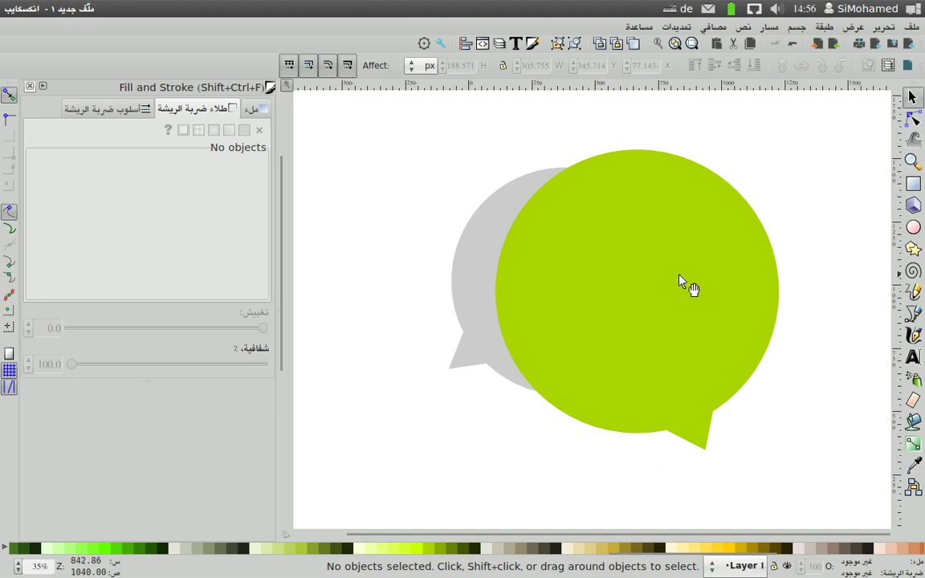
{"action": "key", "text": "t"}
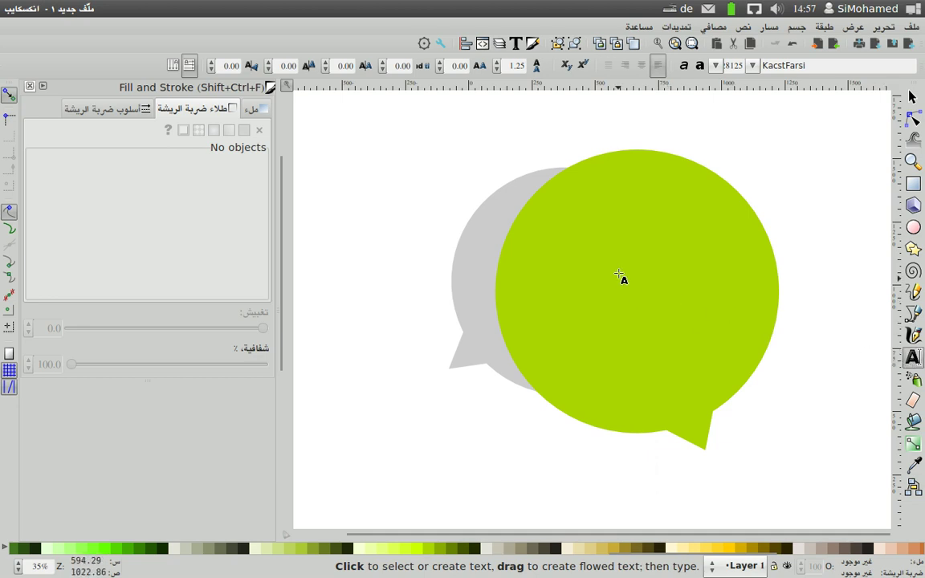
- Add a white Arabic question mark ؟ in KacstFarsi on the green bubble
{"action": "left_click", "coordinate": [636, 293]}
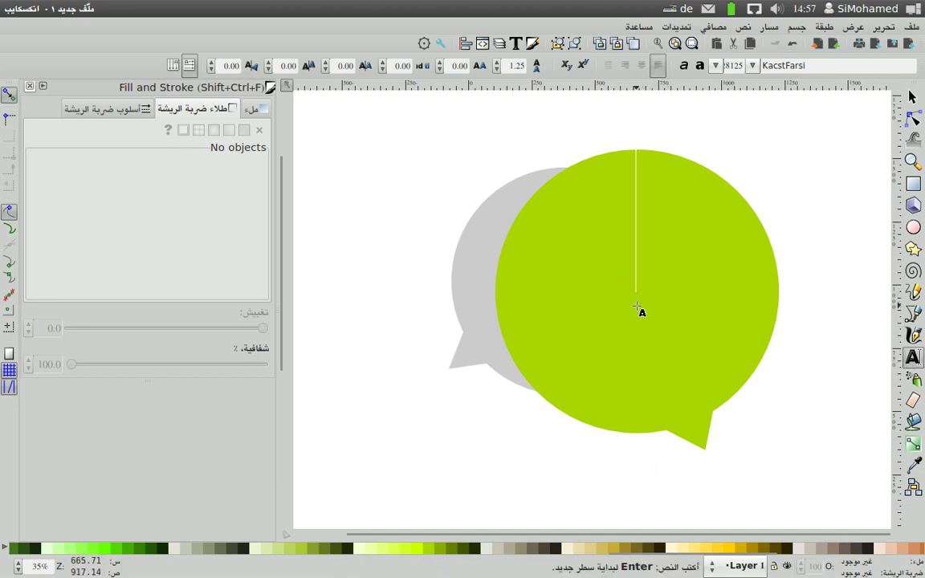
{"action": "key", "text": "alt+shift"}
{"action": "type", "text": "؟"}
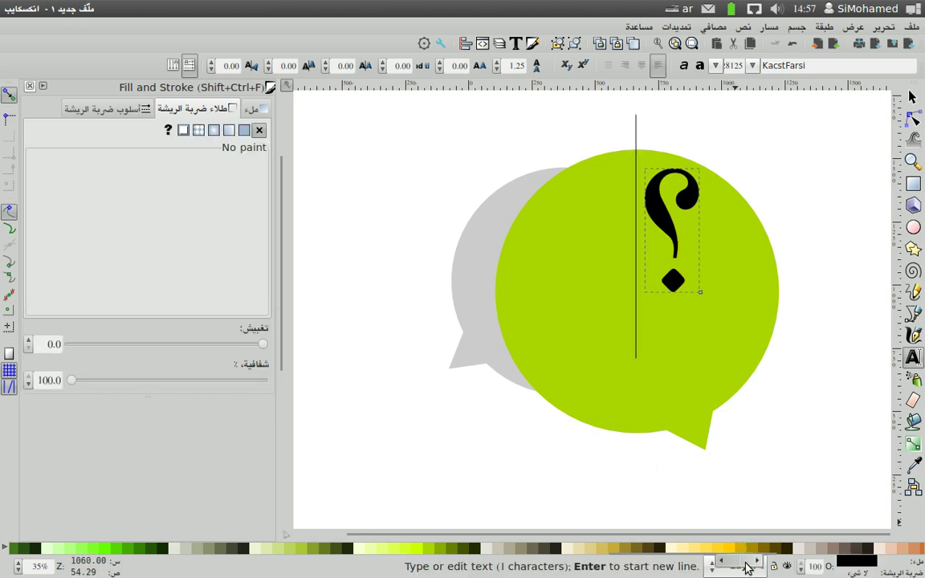
{"action": "scroll", "coordinate": [753, 562], "scroll_direction": "up", "scroll_amount": 5}
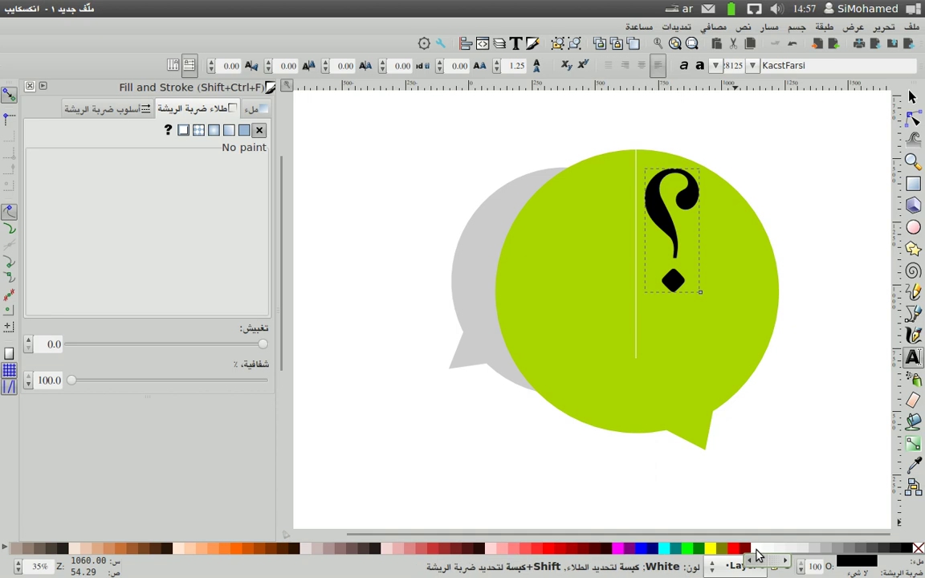
{"action": "left_click", "coordinate": [755, 549]}
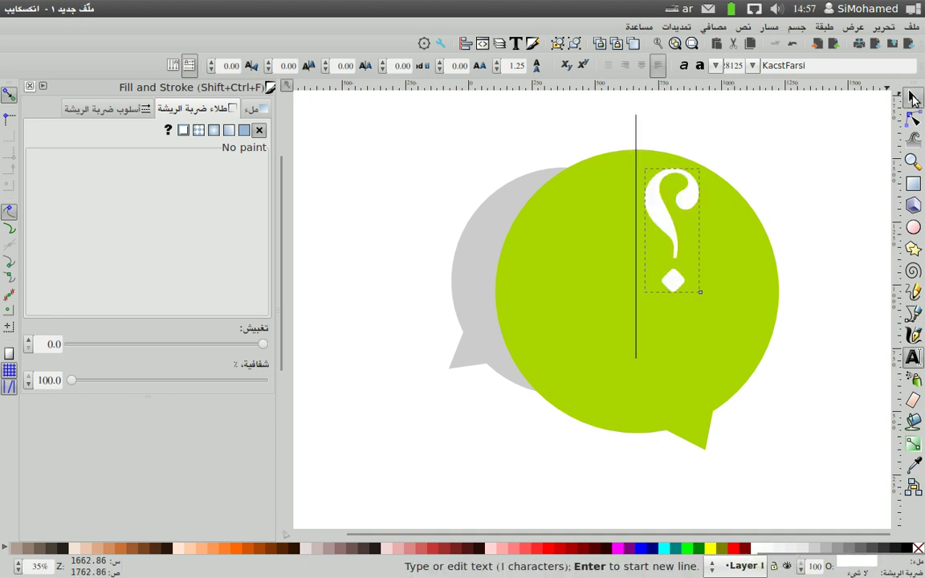
{"action": "left_click", "coordinate": [911, 97]}
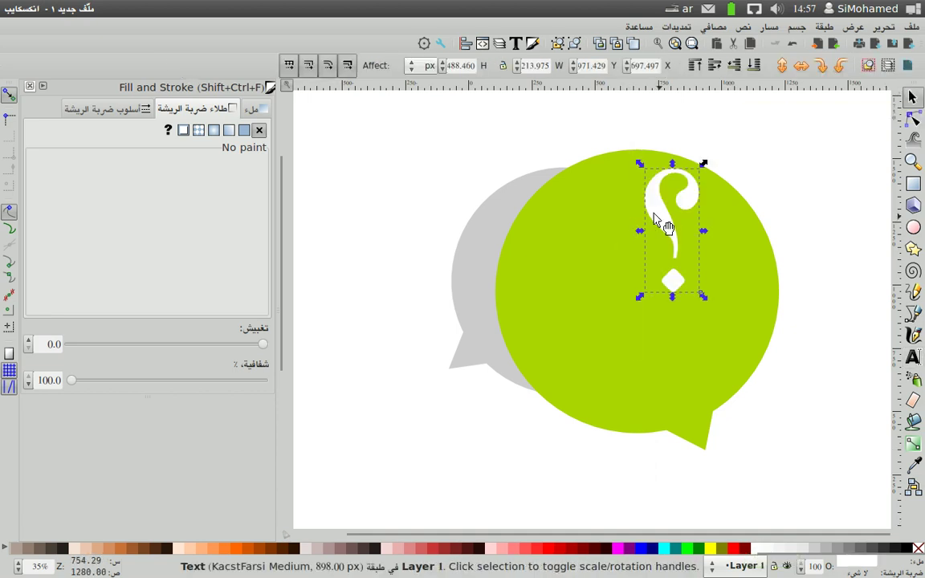
- Enlarge the question mark to about 375 × 768 px and centre it in the green bubble
{"action": "mouse_move", "coordinate": [663, 215]}
{"action": "left_mouse_down"}
{"action": "mouse_move", "coordinate": [632, 276]}
{"action": "mouse_move", "coordinate": [646, 282]}
{"action": "left_mouse_up"}
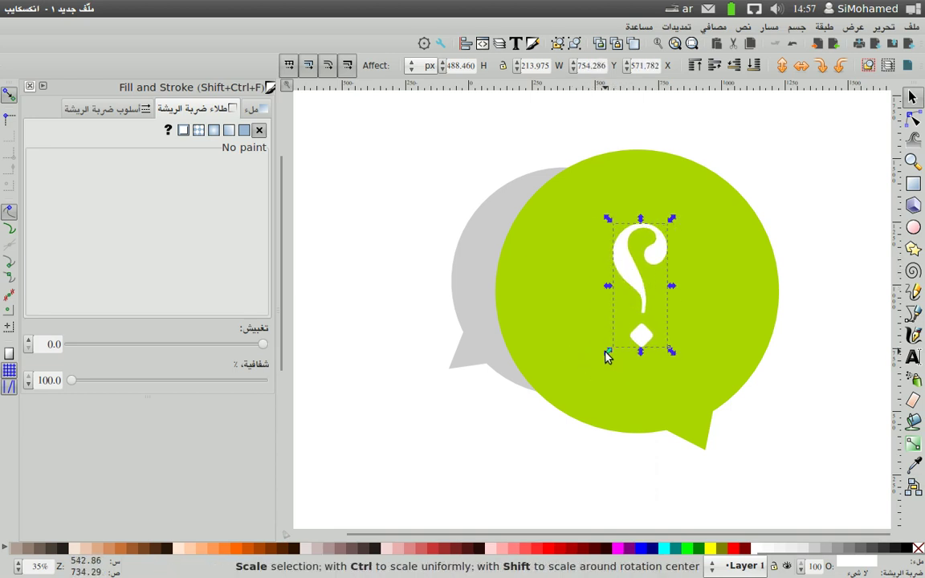
{"action": "left_click_drag", "start_coordinate": [608, 357], "coordinate": [540, 387]}
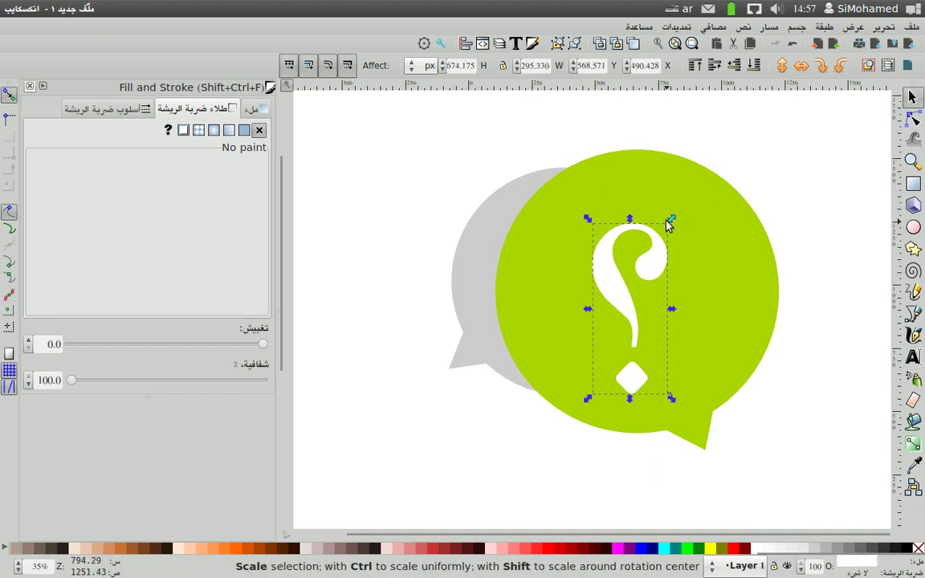
{"action": "left_click_drag", "start_coordinate": [671, 224], "coordinate": [691, 185]}
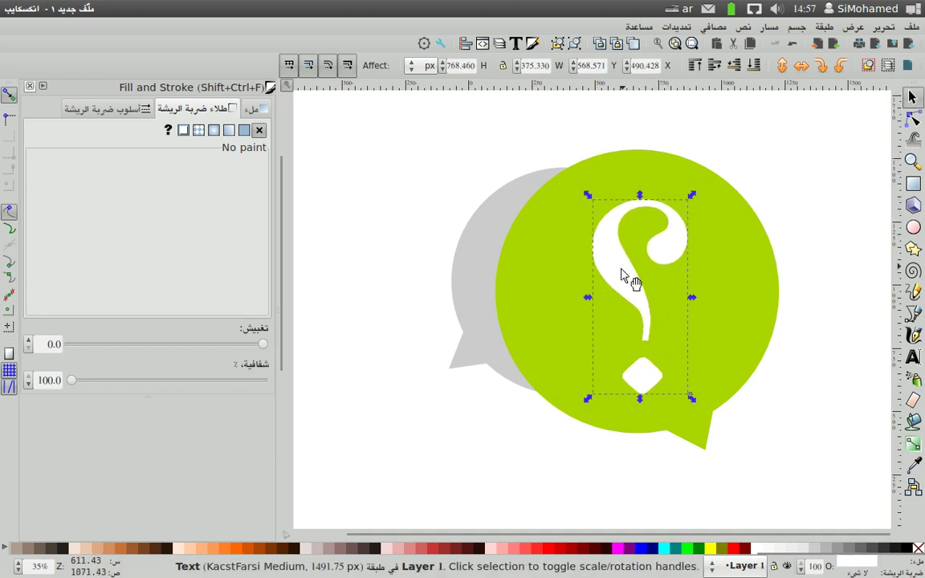
{"action": "left_click_drag", "start_coordinate": [624, 251], "coordinate": [618, 266]}
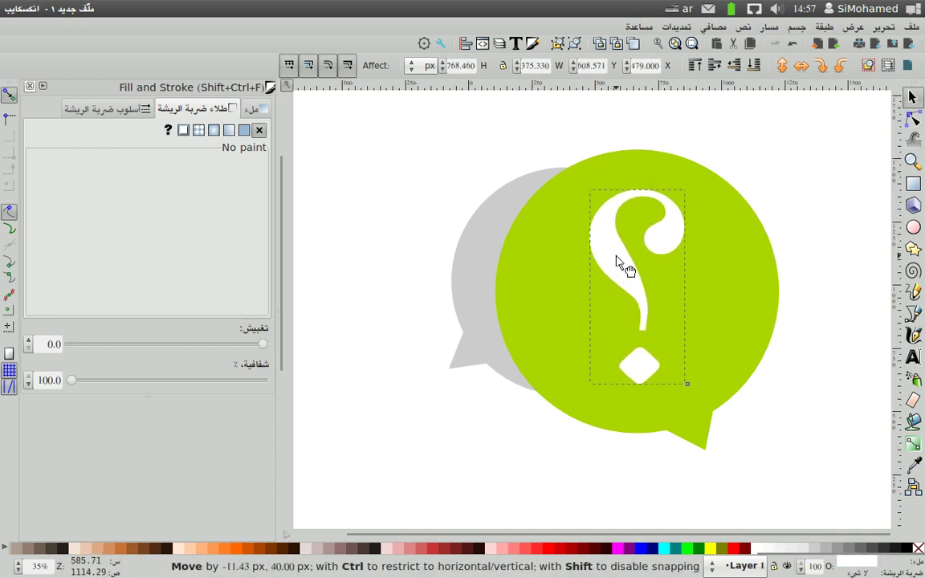
{"action": "left_click", "coordinate": [789, 229]}
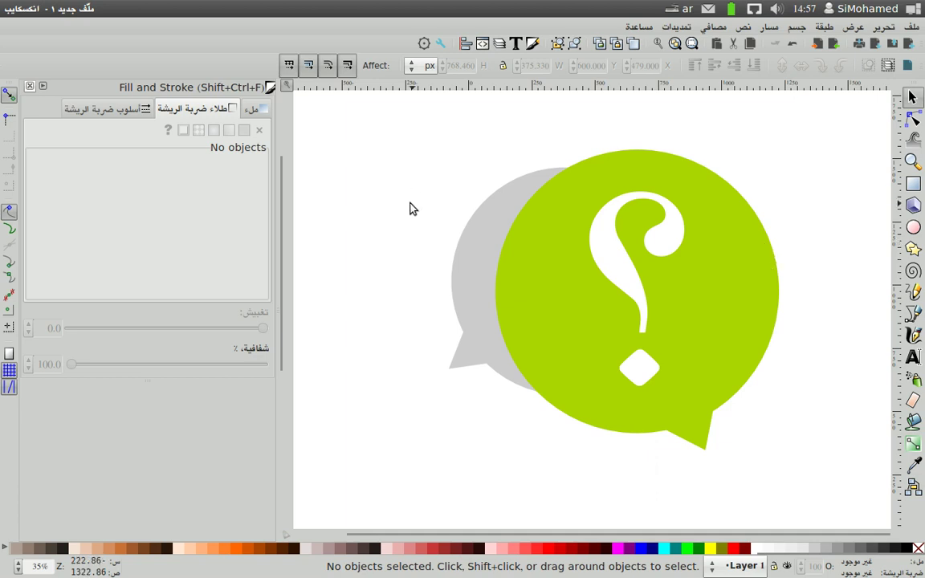
- Minimize Inkscape, preview mjma3-logo.png in Image Viewer, close it, and open a Terminal
{"action": "left_click", "coordinate": [23, 8]}
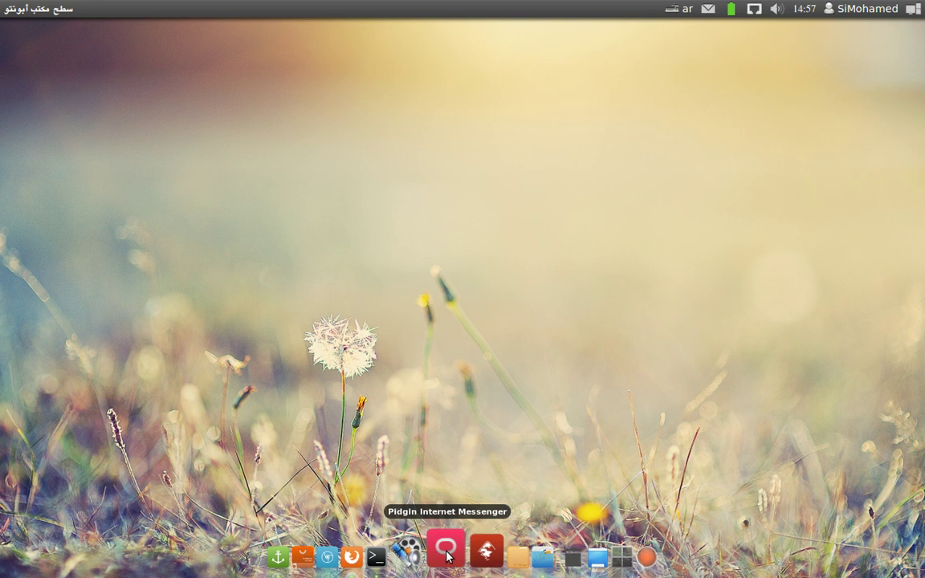
{"action": "left_click", "coordinate": [527, 551]}
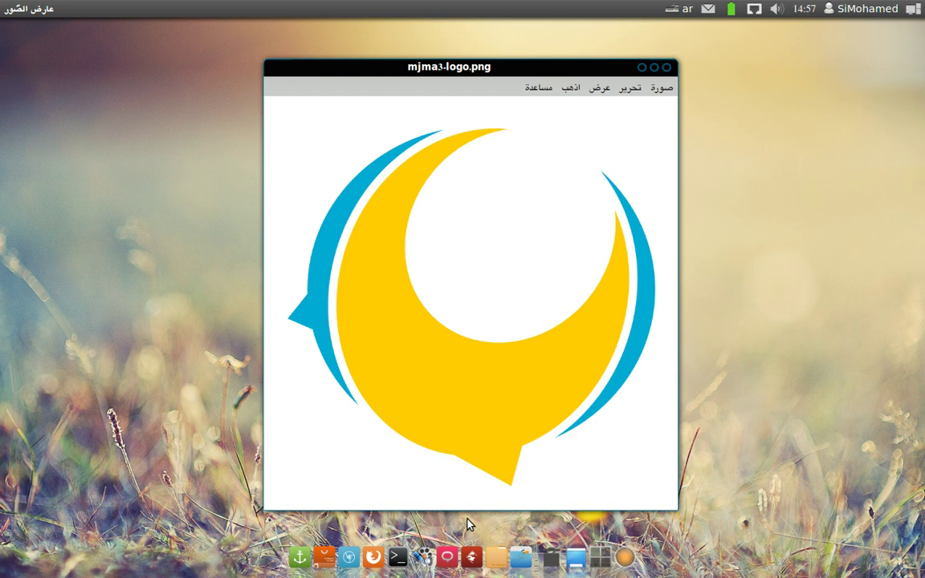
{"action": "key", "text": "Escape"}
{"action": "left_click", "coordinate": [409, 553]}
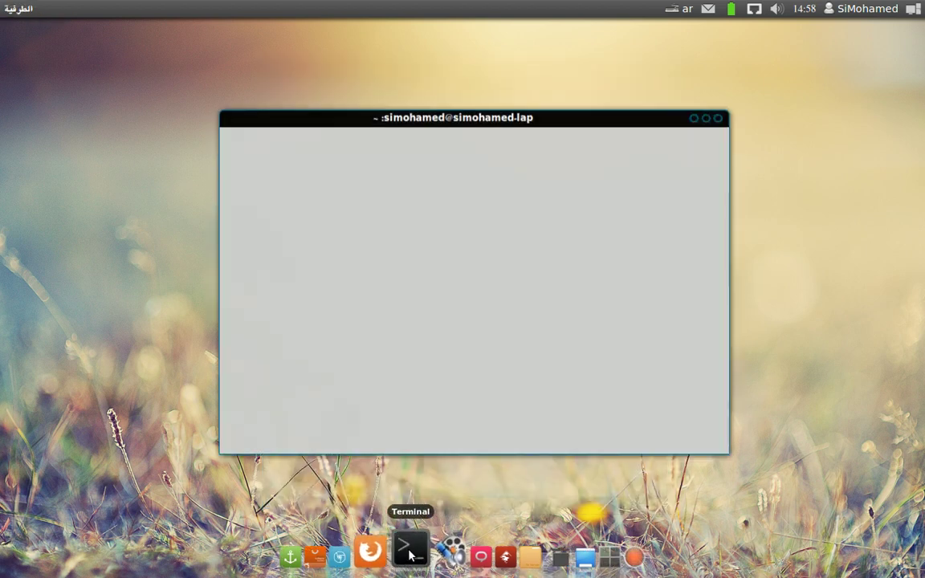